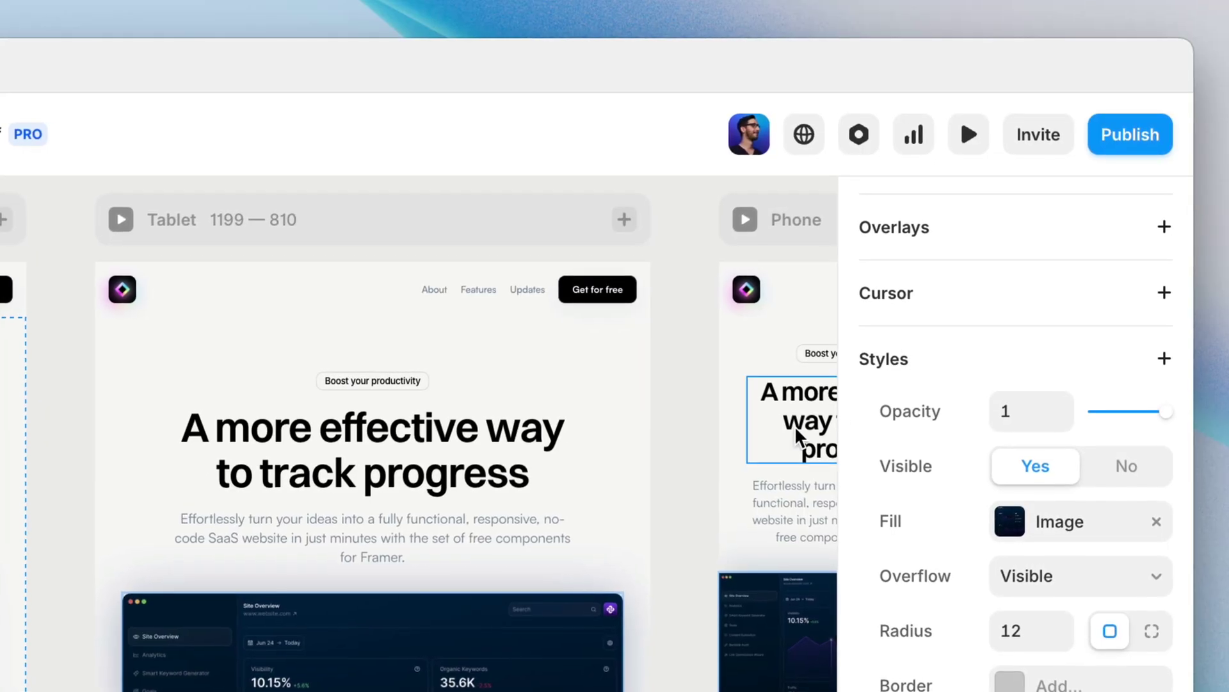
Publish the Neuleef site and view it live at angelic-champion-707728.framer.app.
click(1132, 147)
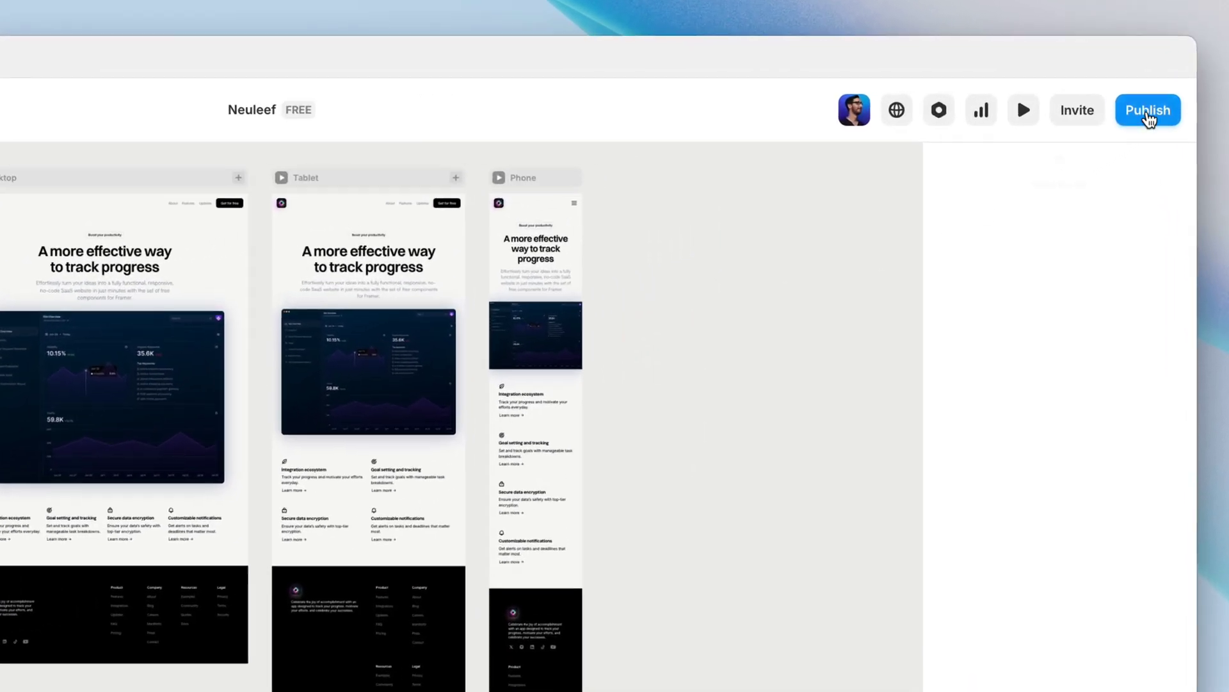
click(1153, 90)
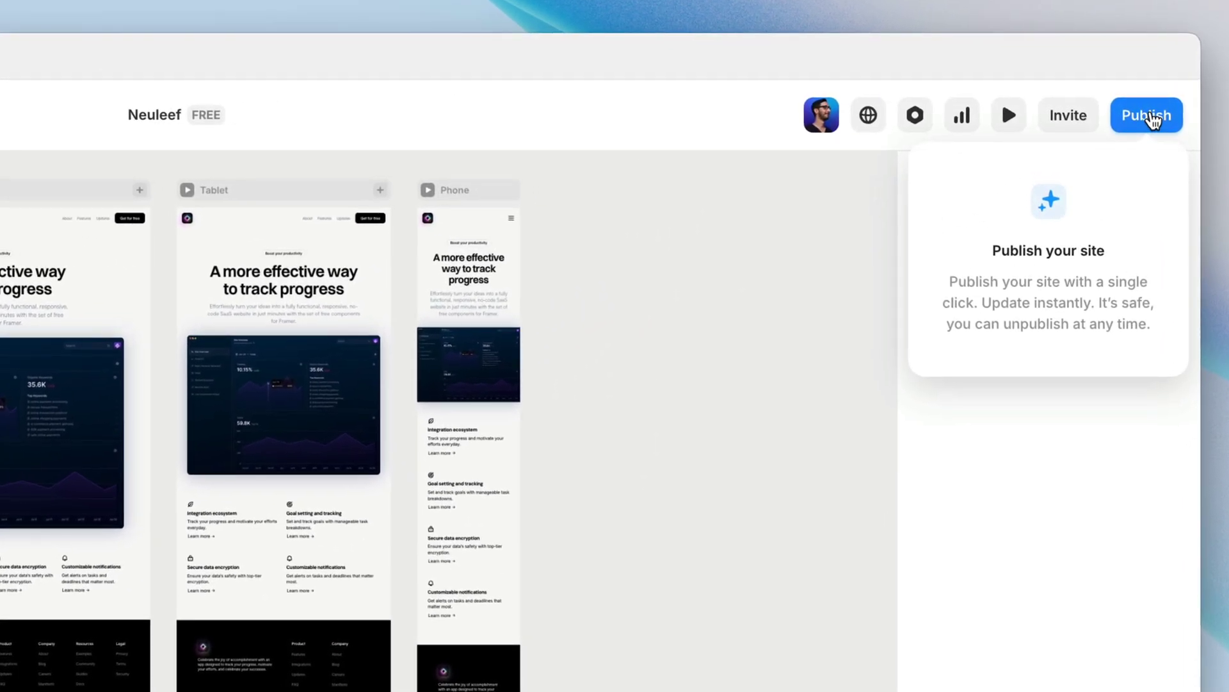
click(1150, 118)
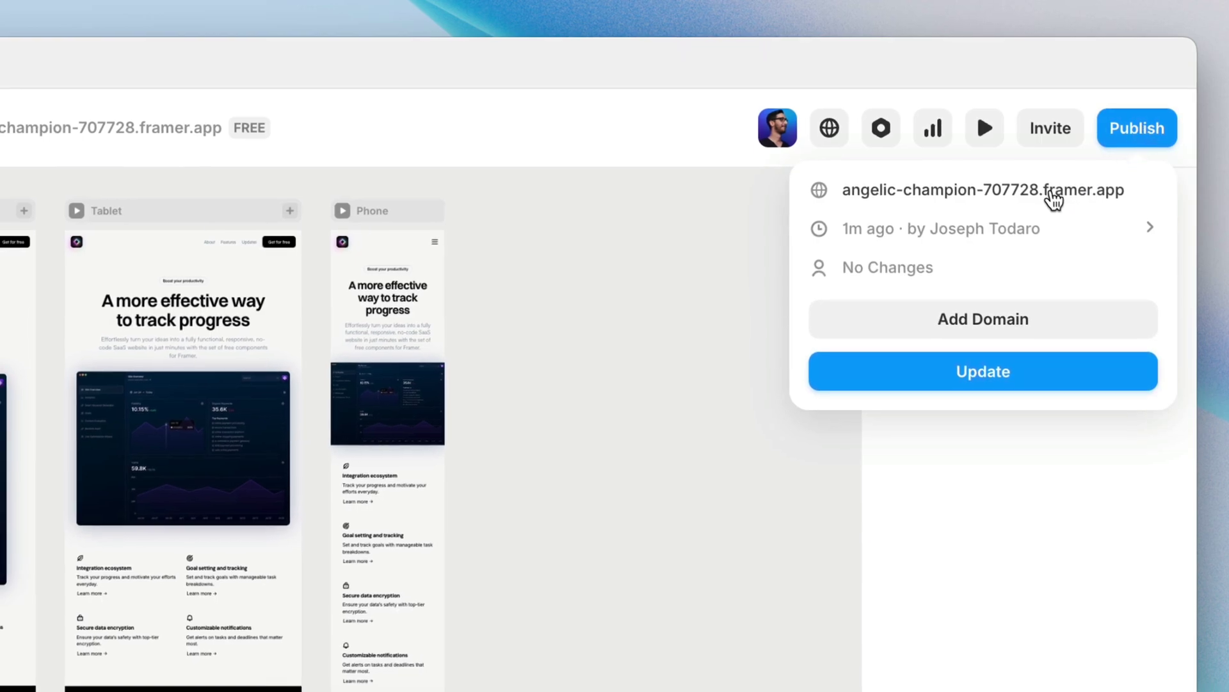
click(1053, 195)
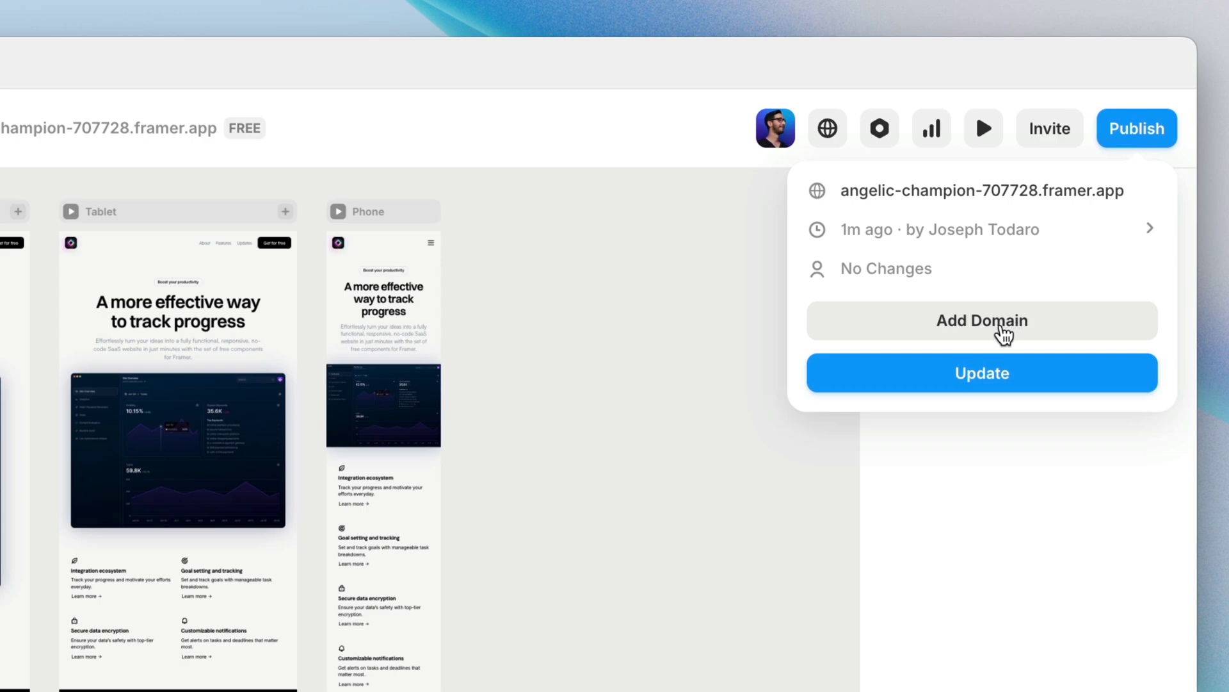
Close the publish details and go to the Domains page of Site Settings.
click(883, 137)
click(884, 137)
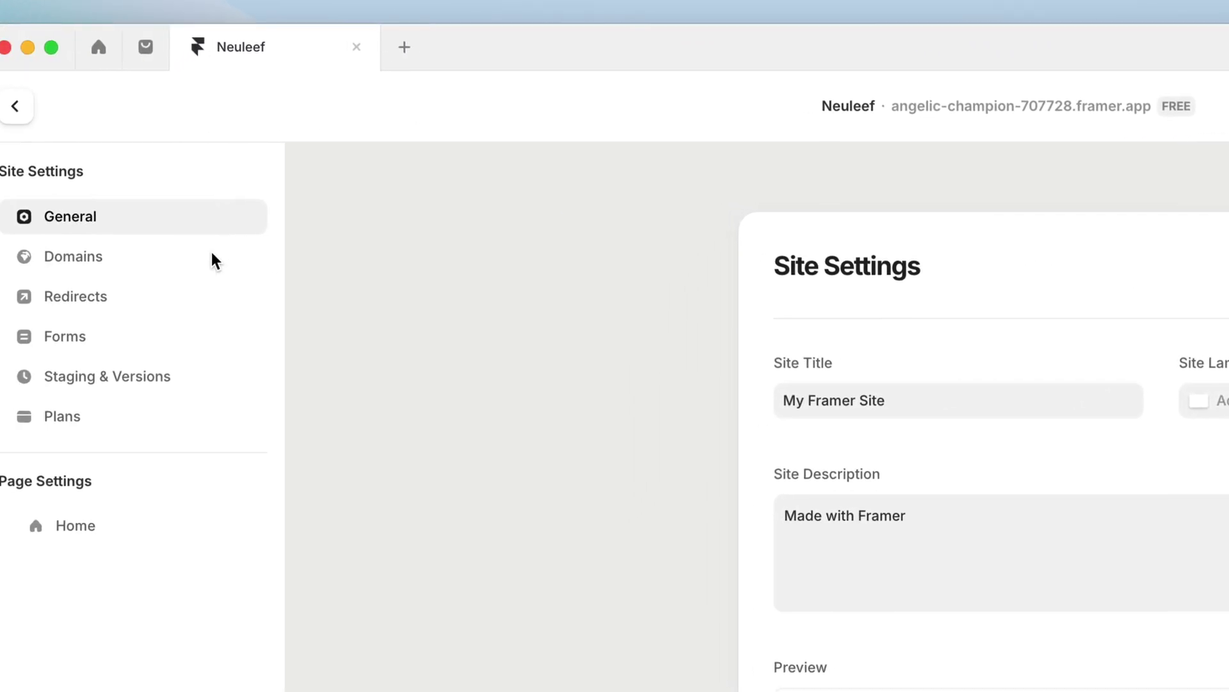
click(137, 255)
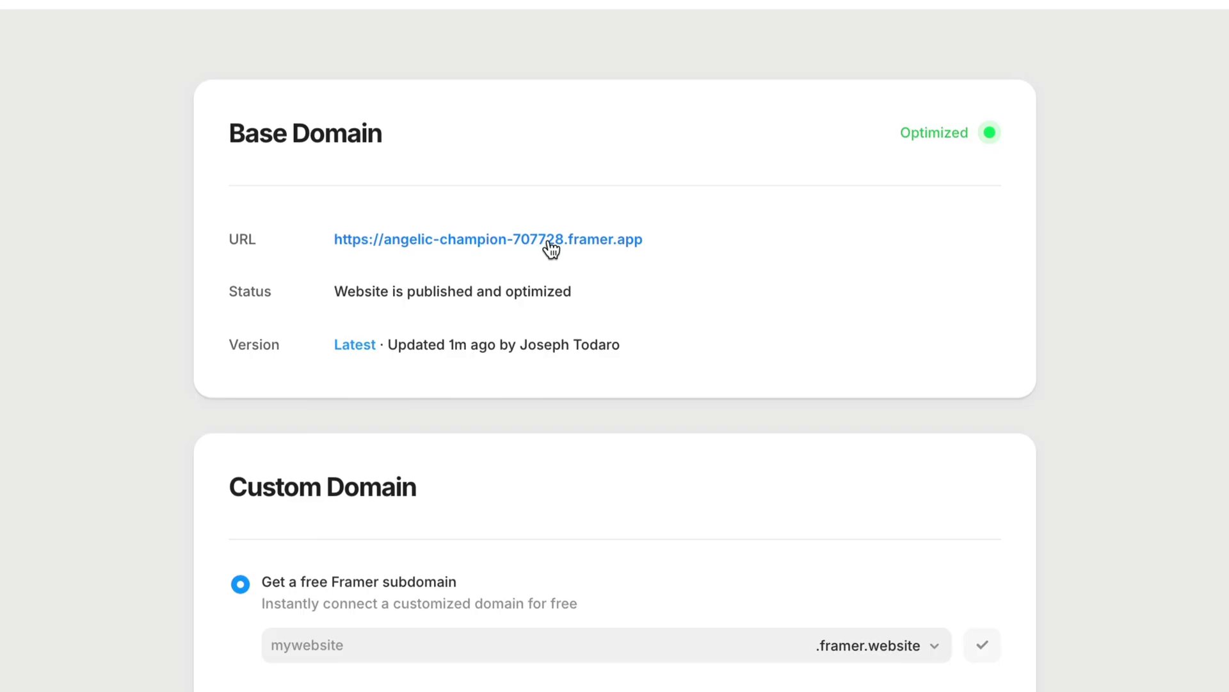
Explore the free subdomain option, keeping the .framer.website suffix.
scroll(541, 481, down, 2)
scroll(541, 480, down, 5)
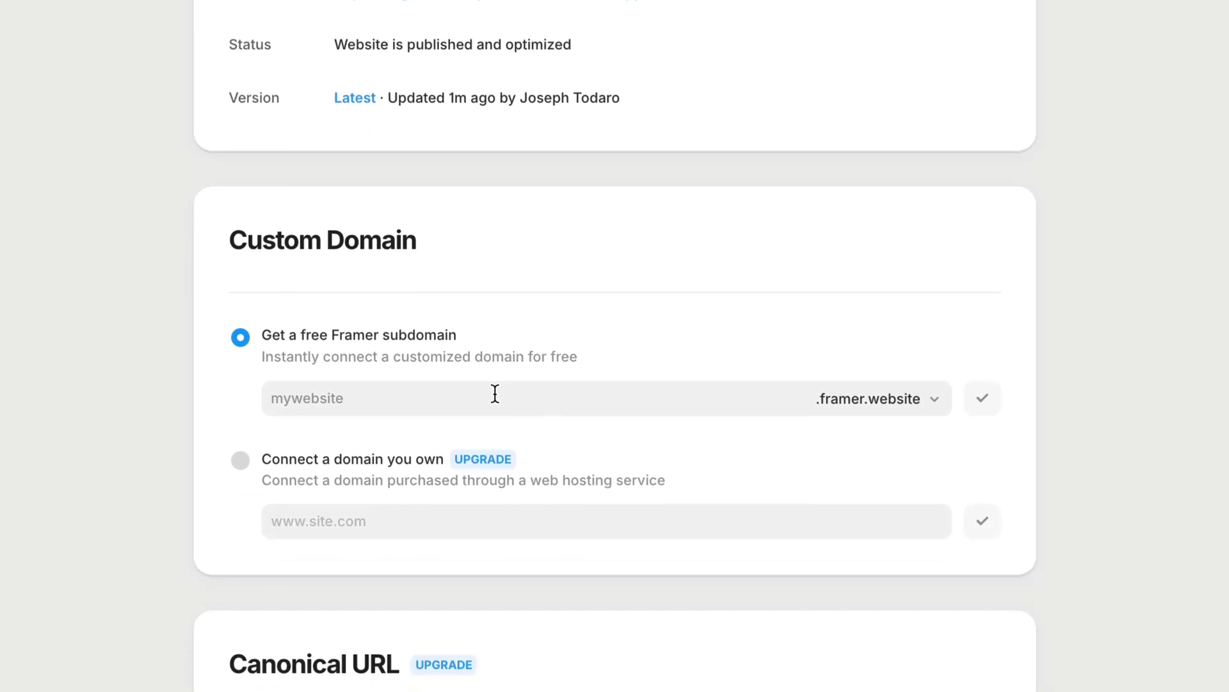
click(495, 390)
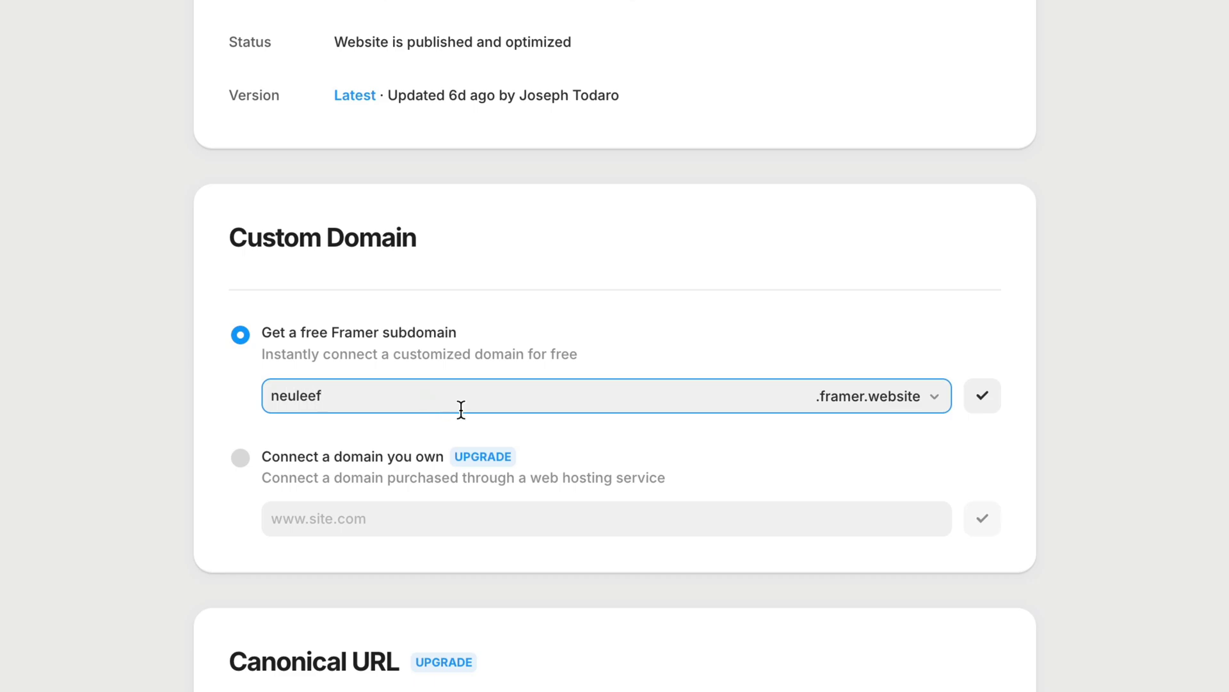
click(895, 408)
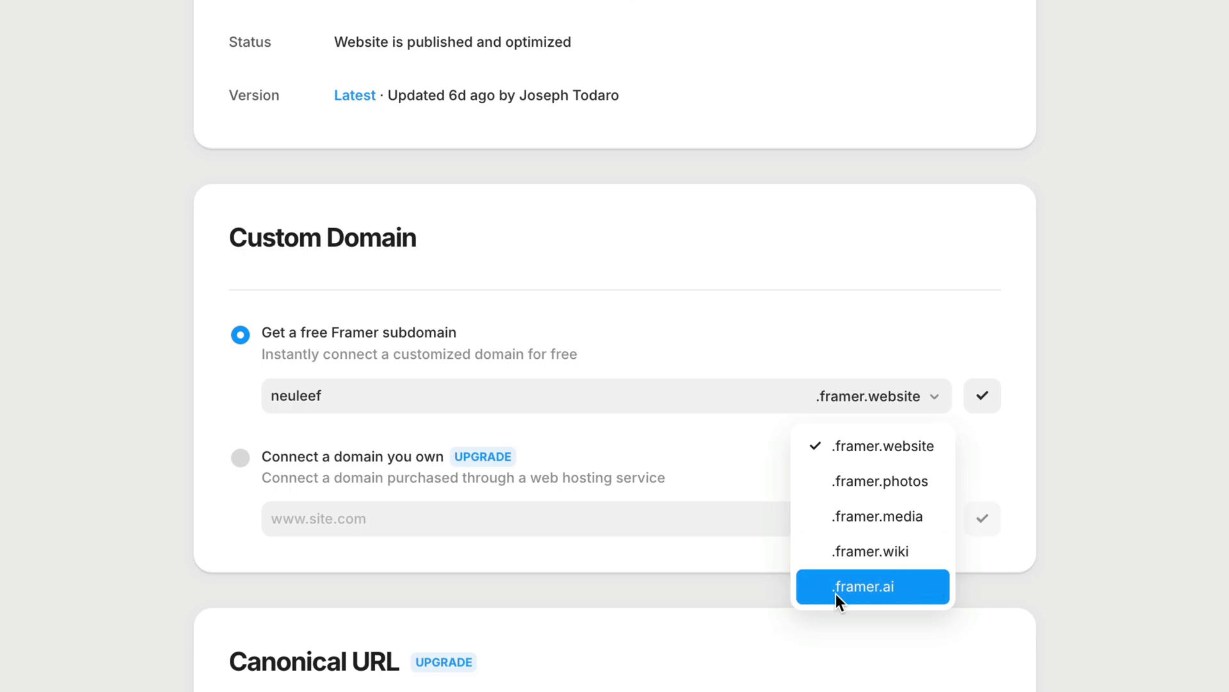
click(740, 595)
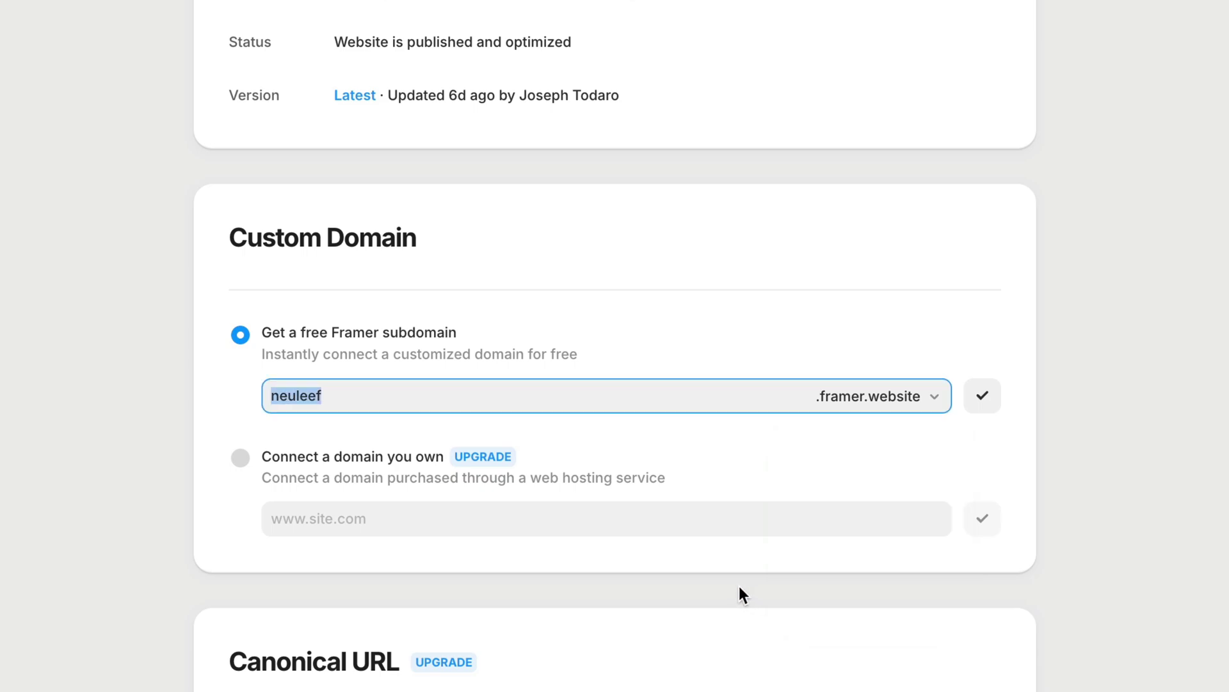
Choose connecting your own domain and subscribe to the yearly Basic plan via Apple Pay.
click(241, 460)
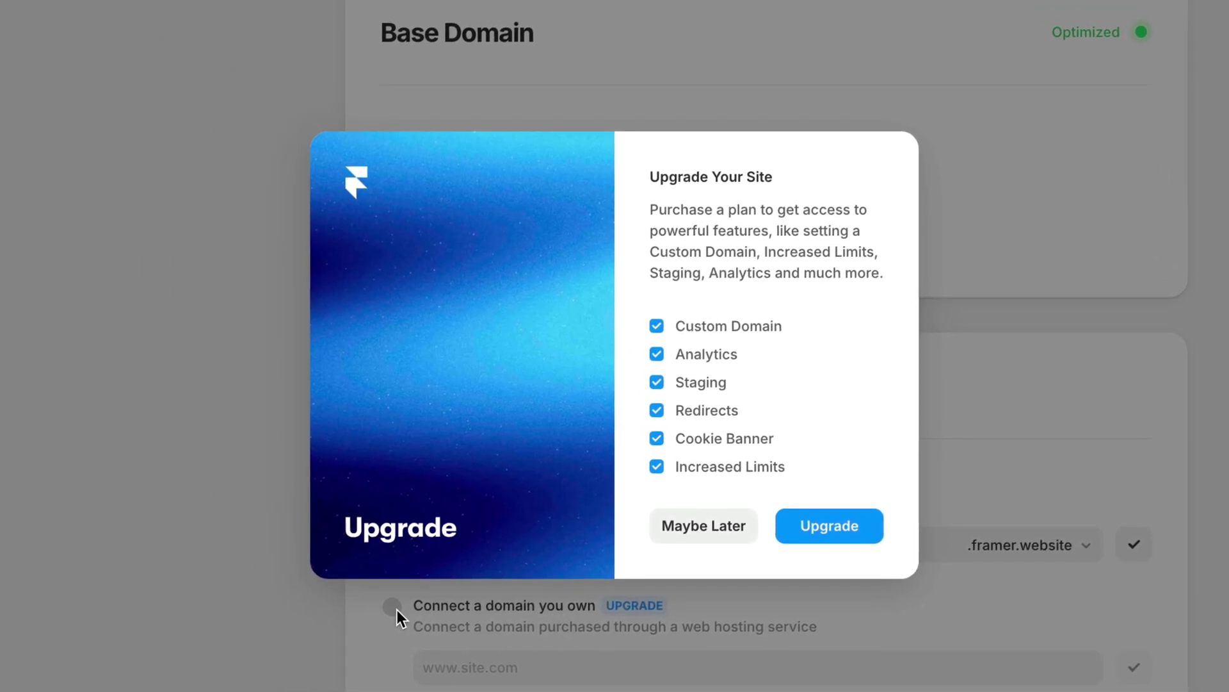
click(816, 539)
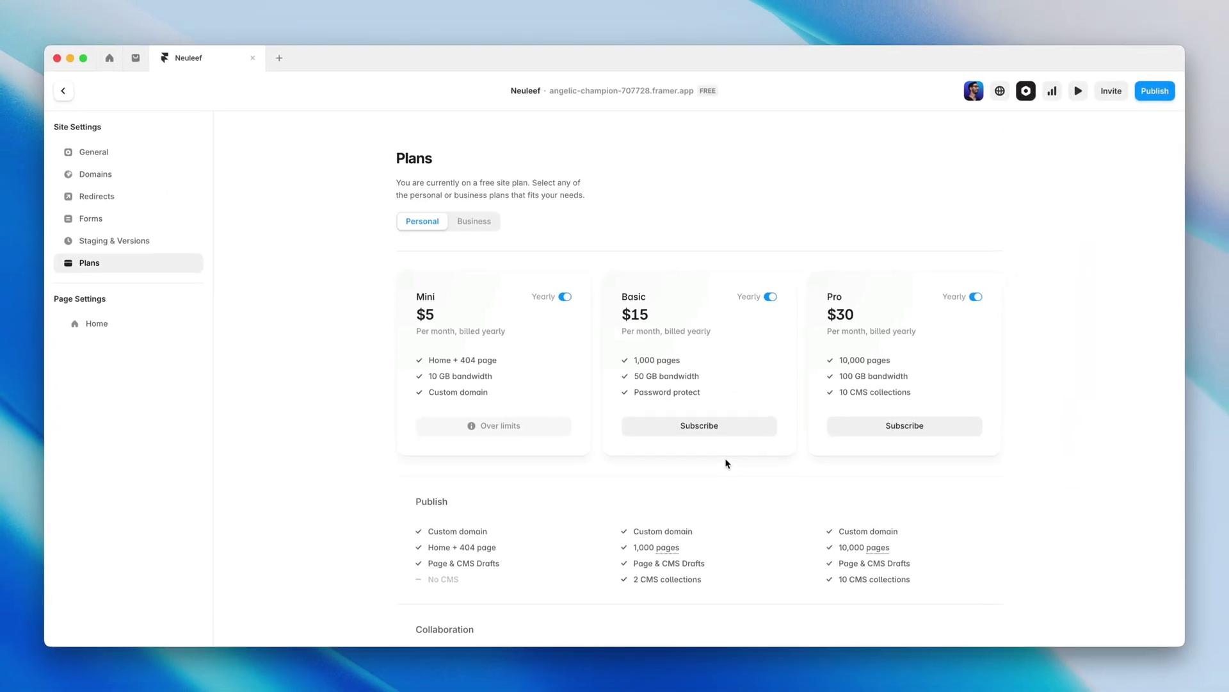
click(710, 429)
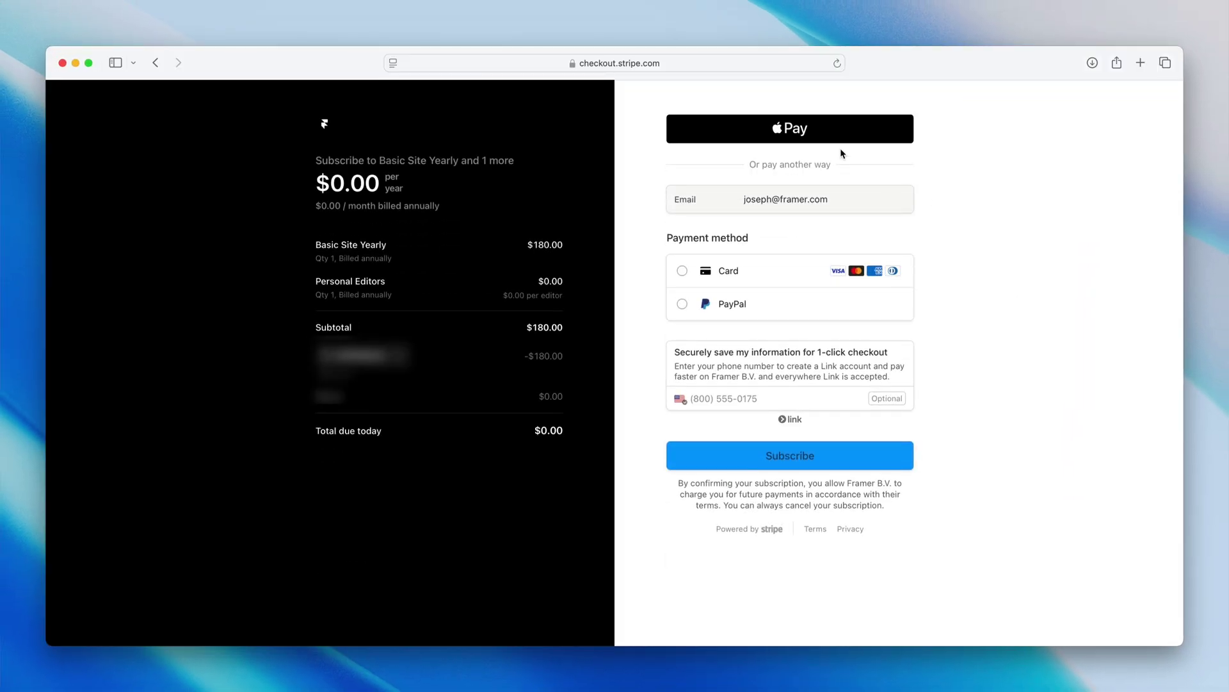
click(821, 138)
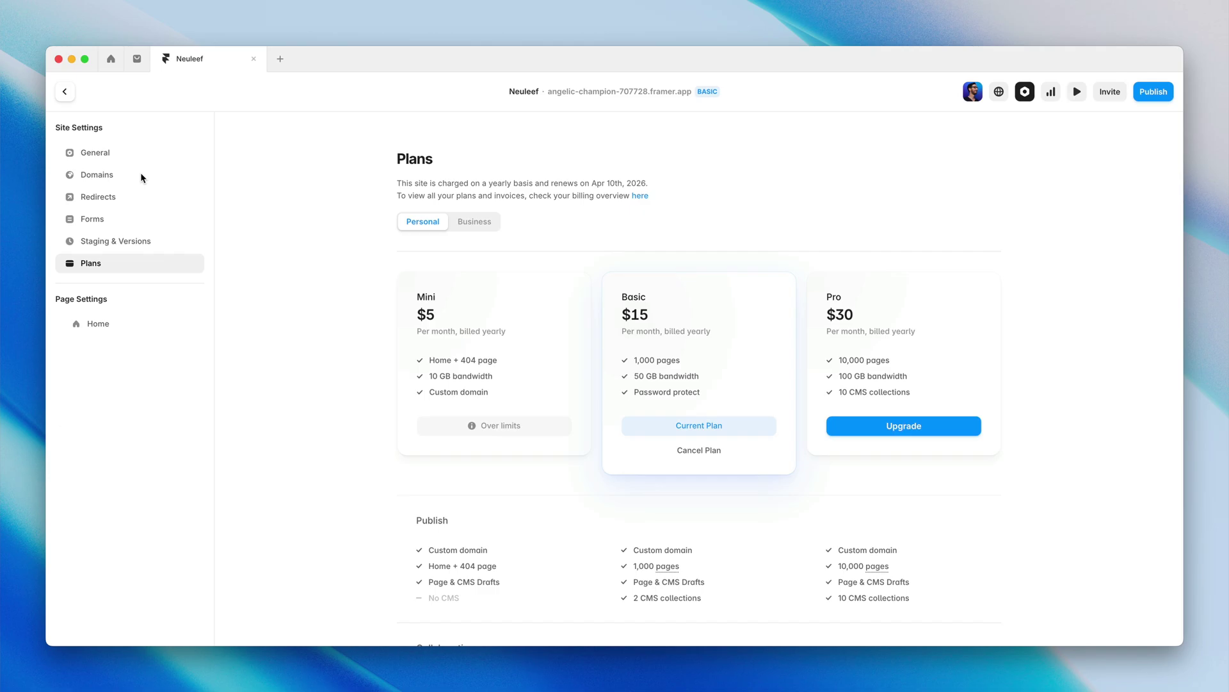
Enter neuleef.com as the site's own domain under Domains and submit it.
click(142, 174)
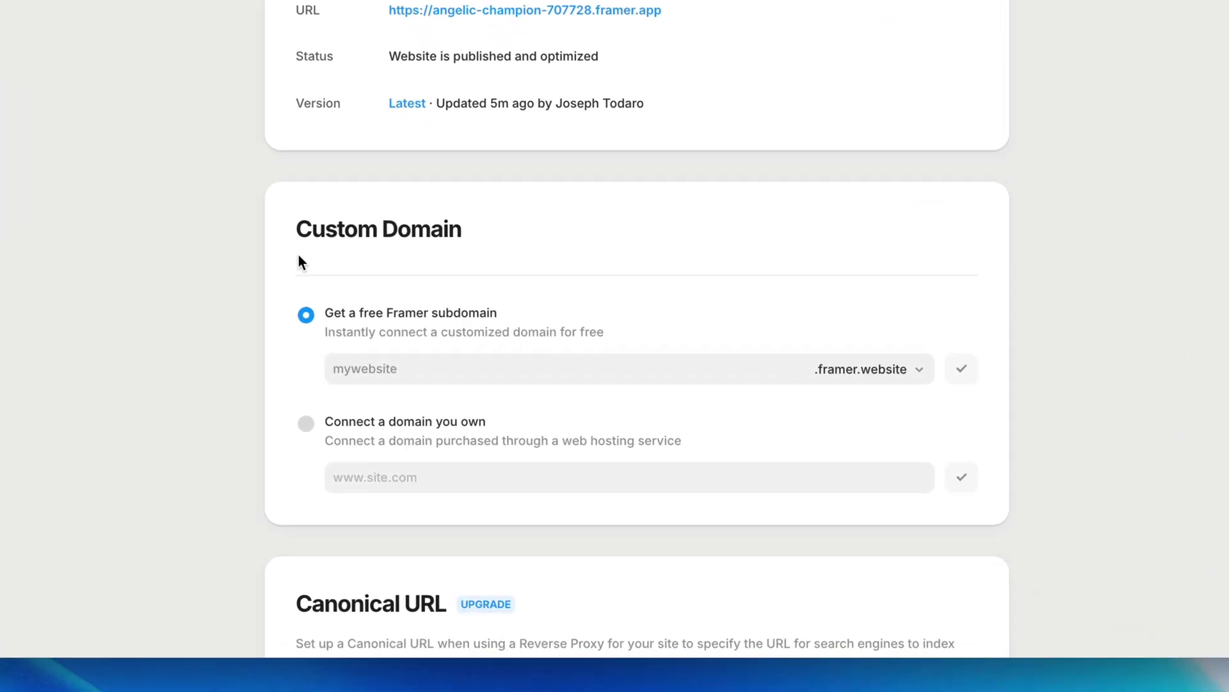
click(307, 426)
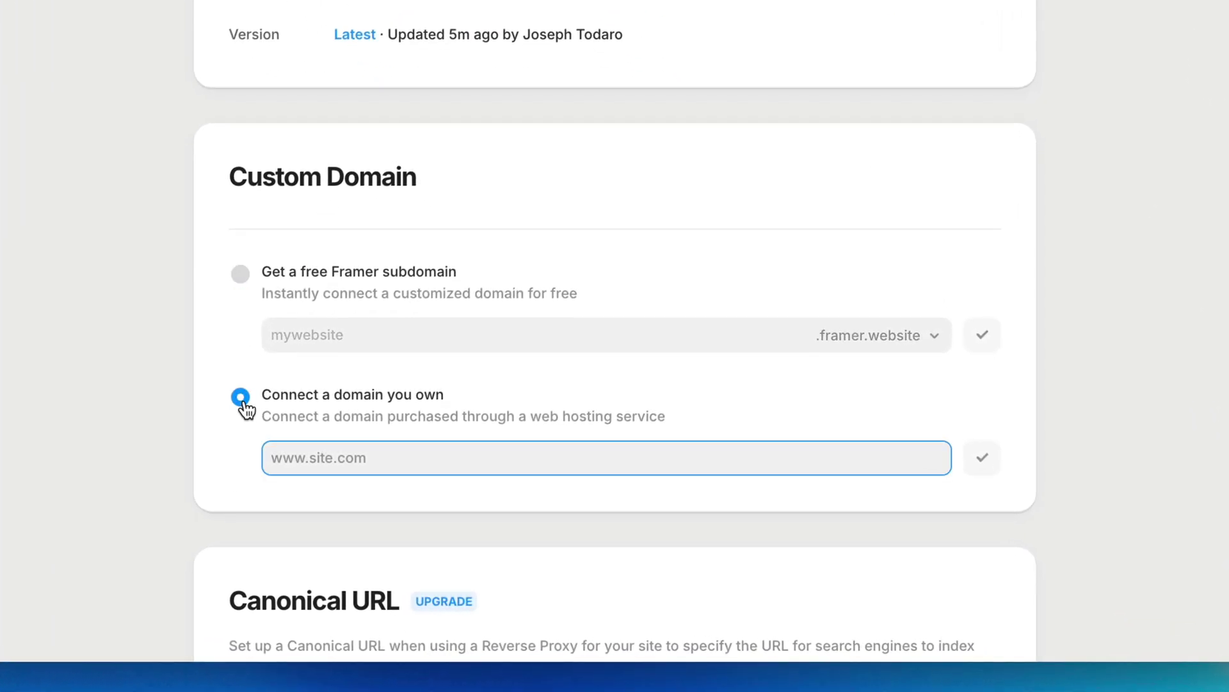
click(986, 459)
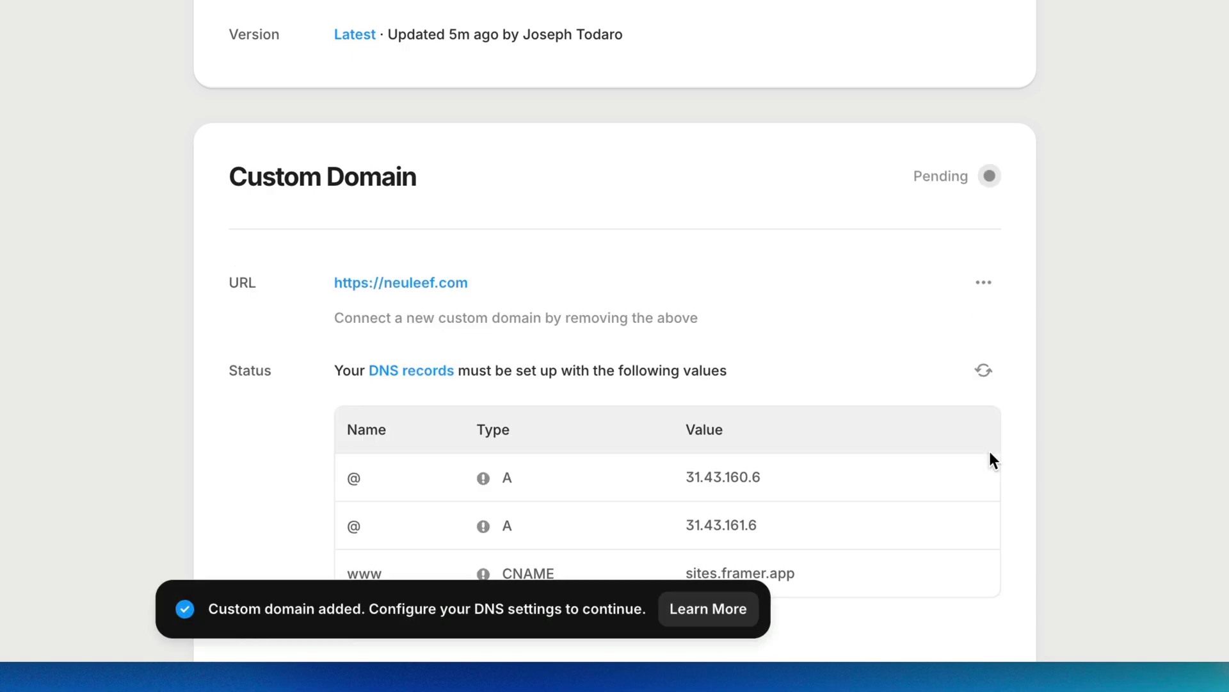
Scroll through the two A records and CNAME Framer requires for neuleef.com.
scroll(989, 460, down, 1)
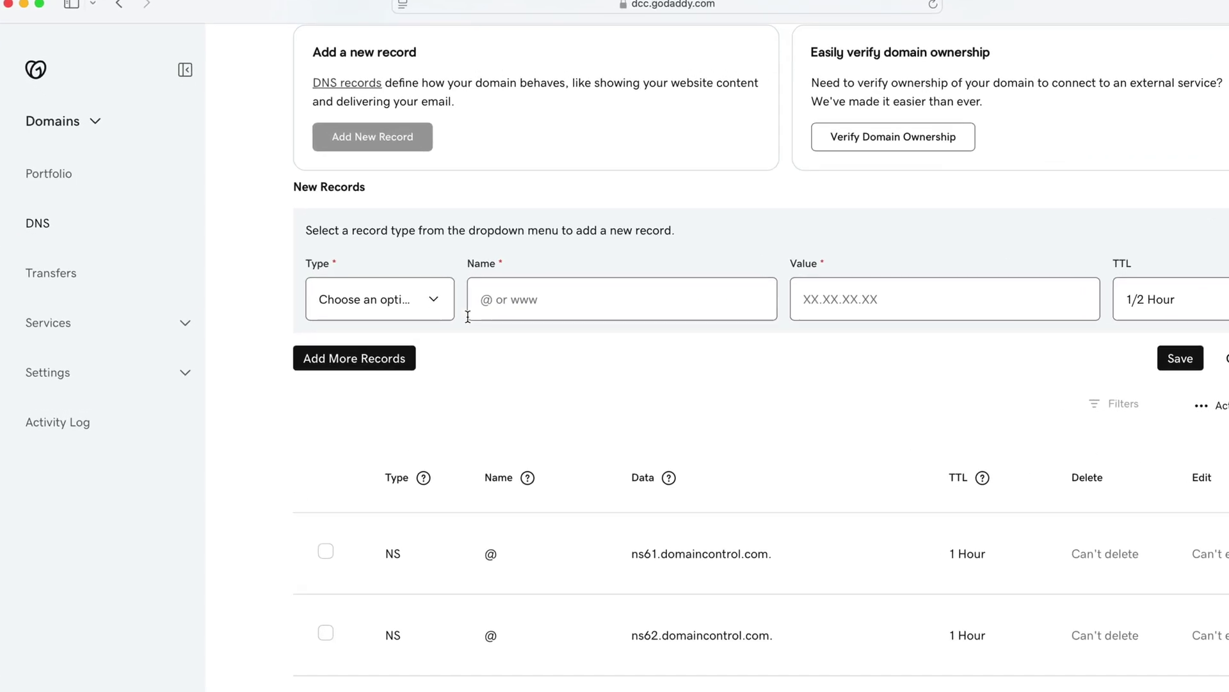
Create and save a GoDaddy A record with name @ and value 31.43.160.6.
click(424, 320)
click(484, 295)
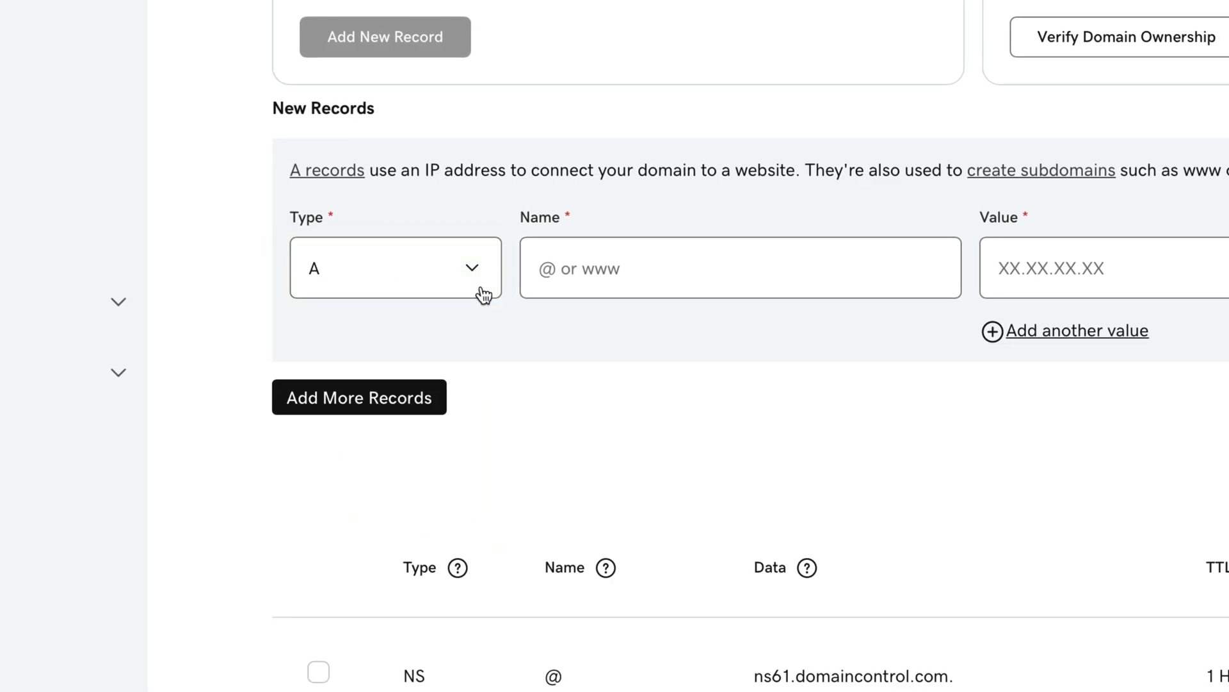
click(591, 269)
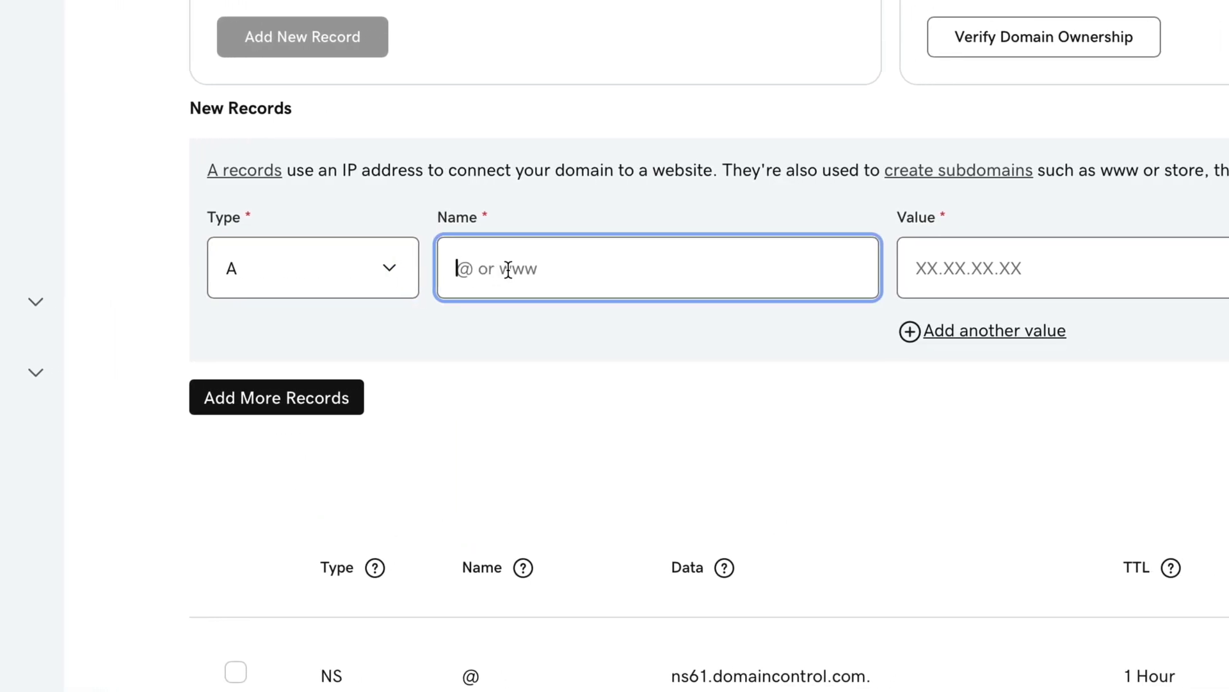
text(@)
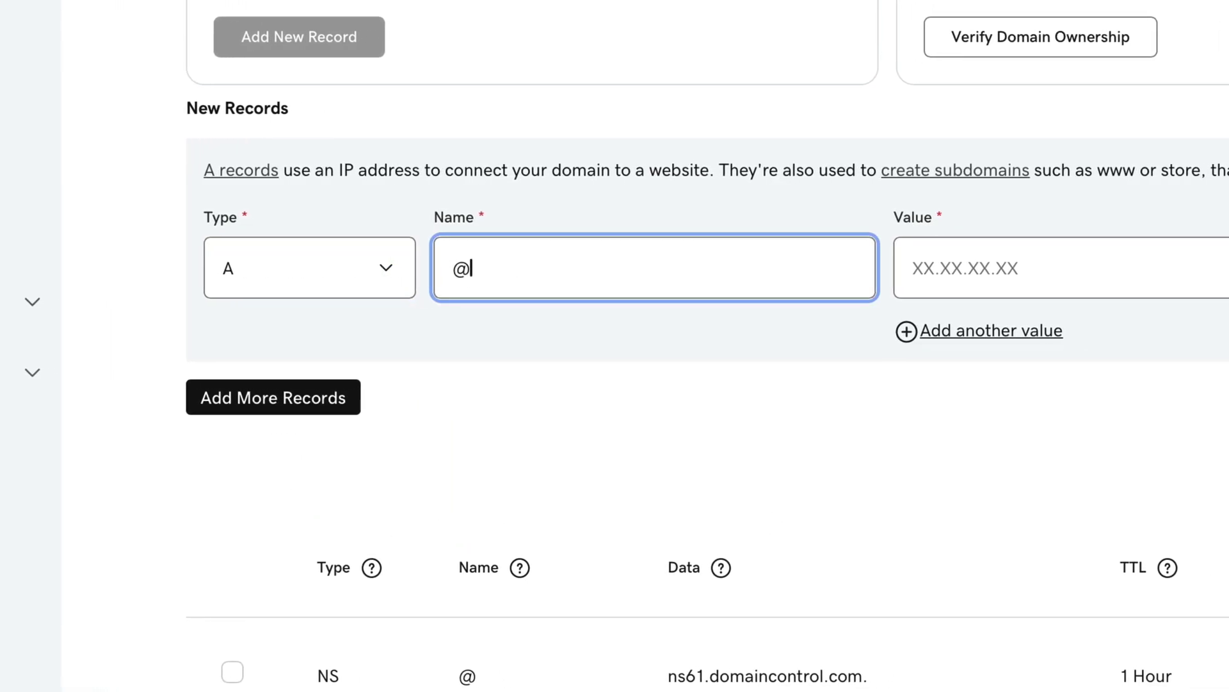
click(1003, 259)
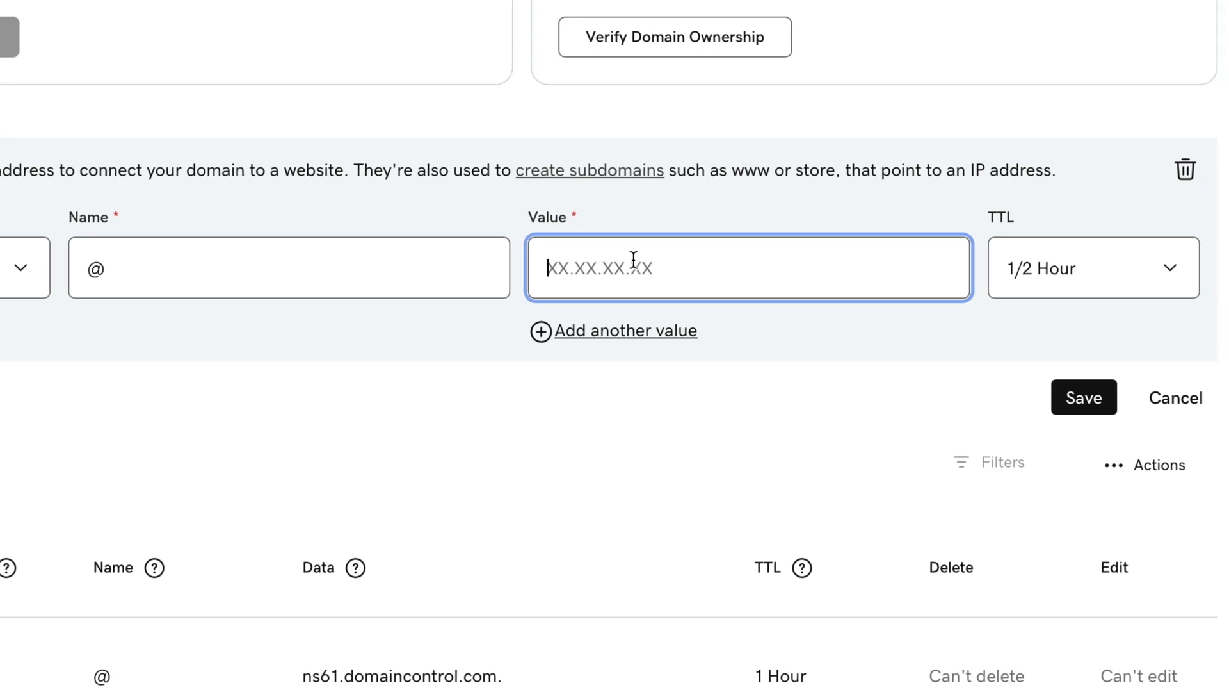
text(31.43.160.3)
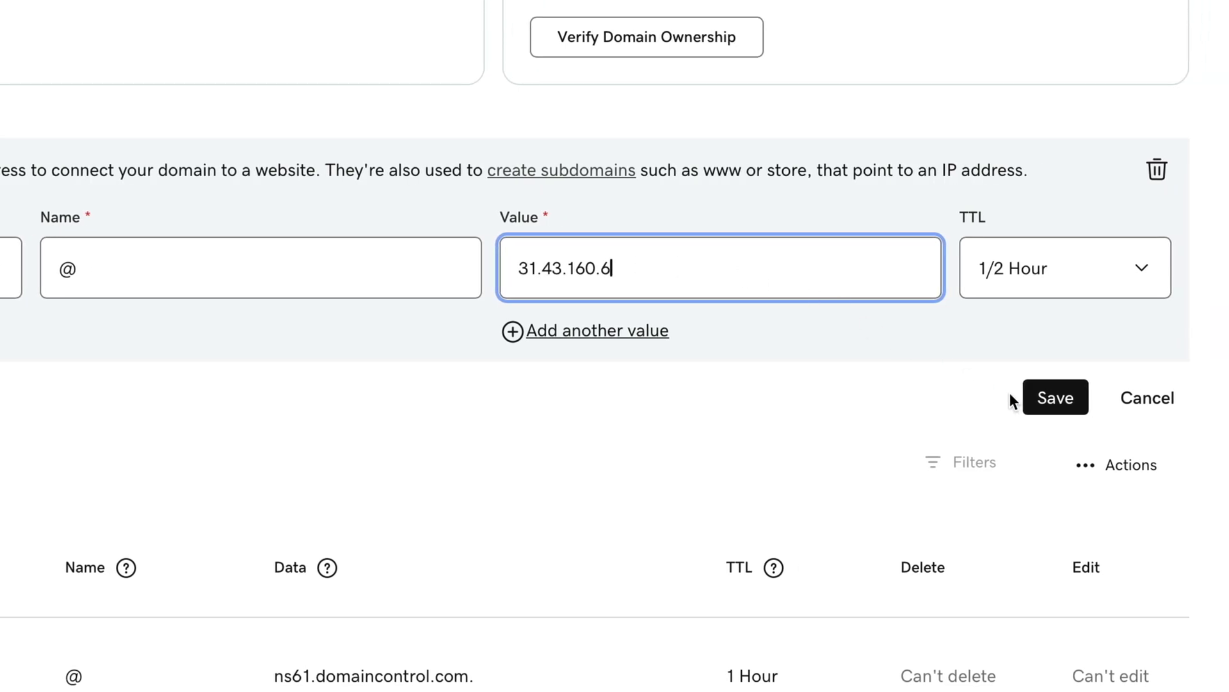
click(1038, 399)
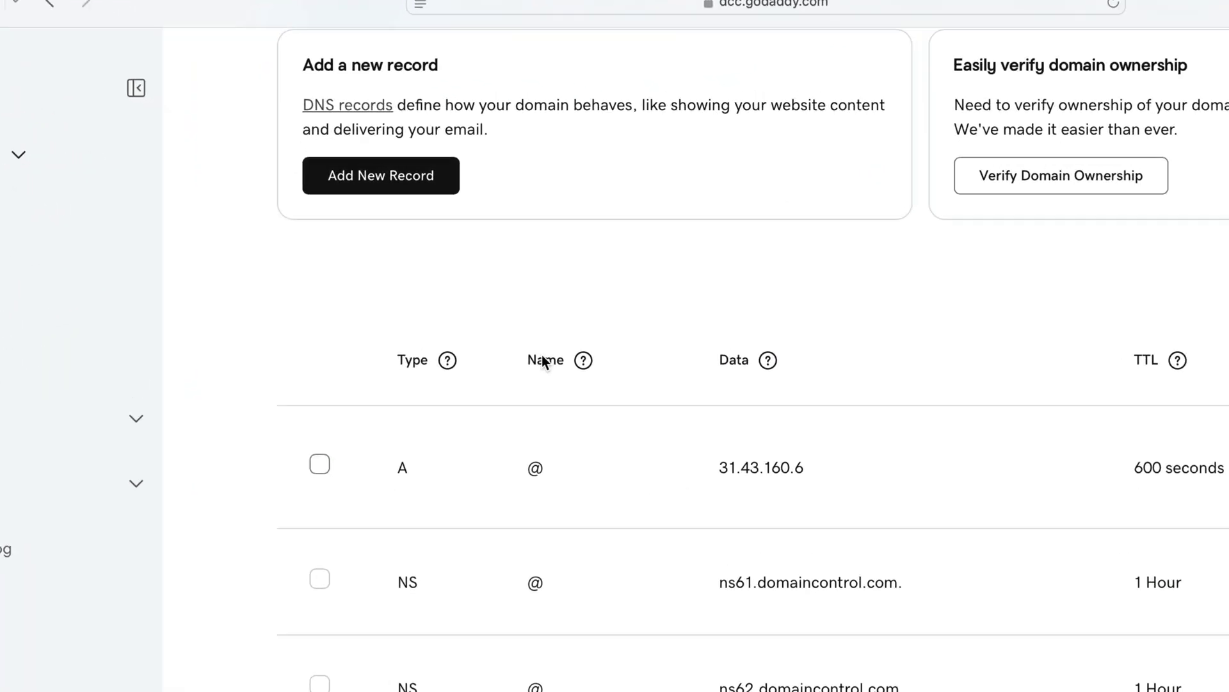
Add and save another @ A record with value 31.43.161.6.
click(386, 180)
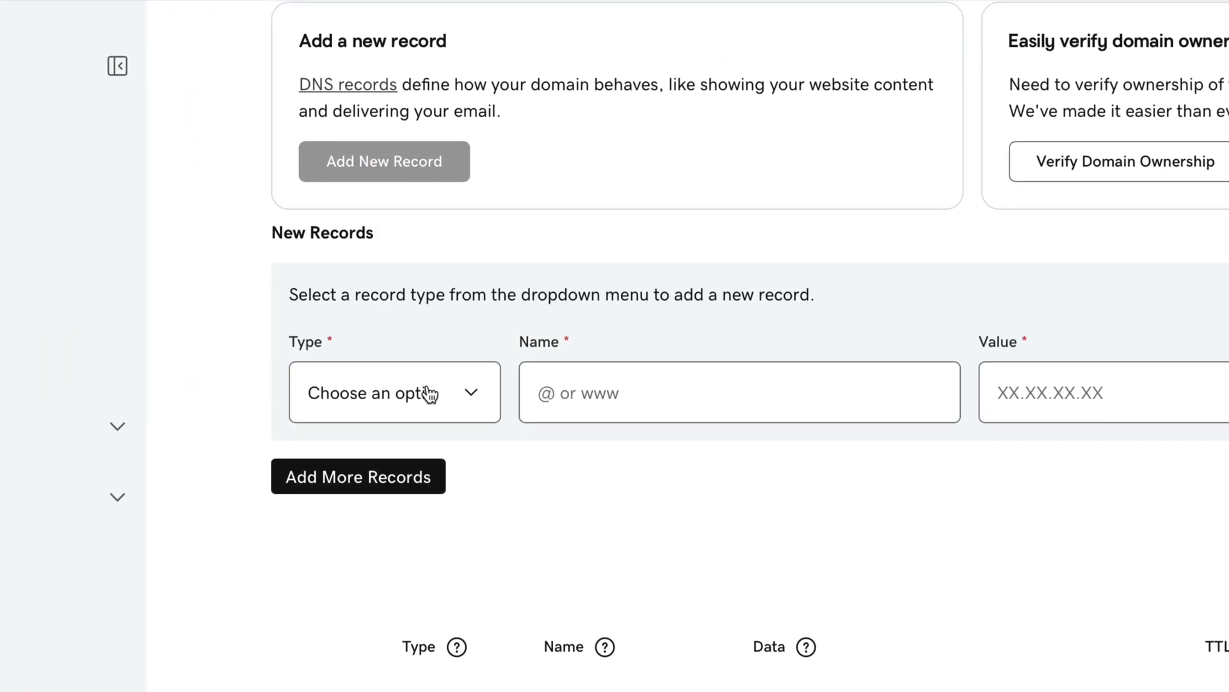
click(430, 394)
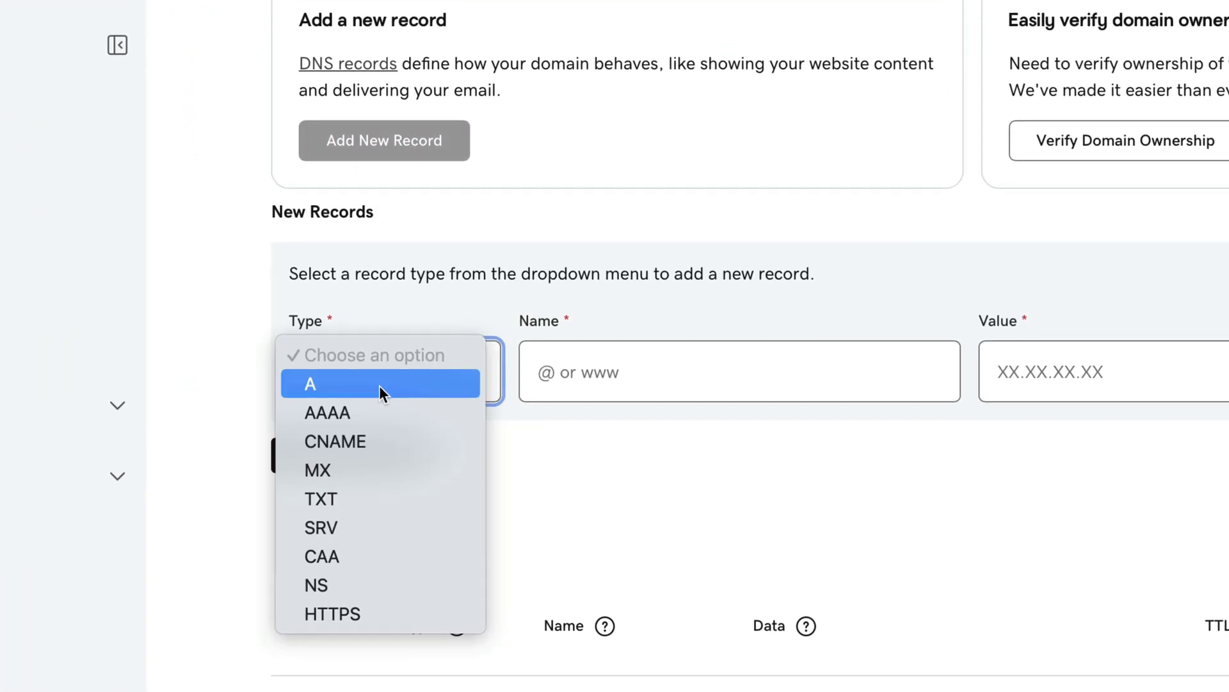
click(377, 415)
click(567, 373)
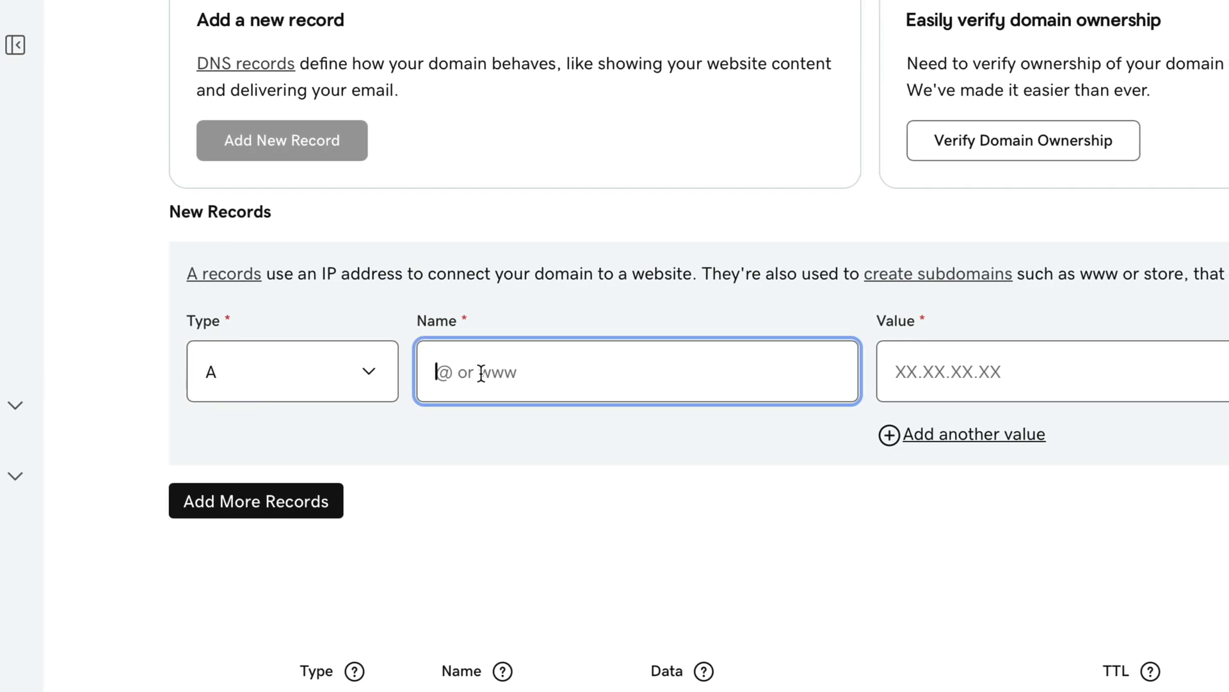
text(@)
click(889, 381)
text(31.43.161.6)
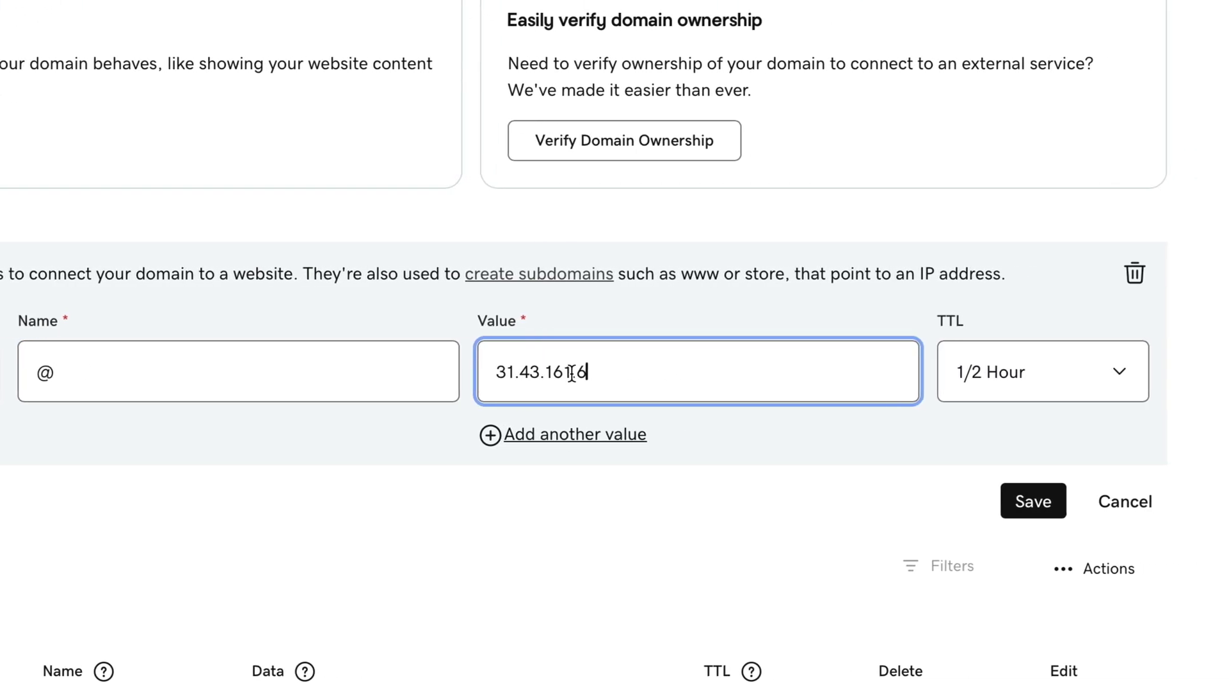
click(1025, 502)
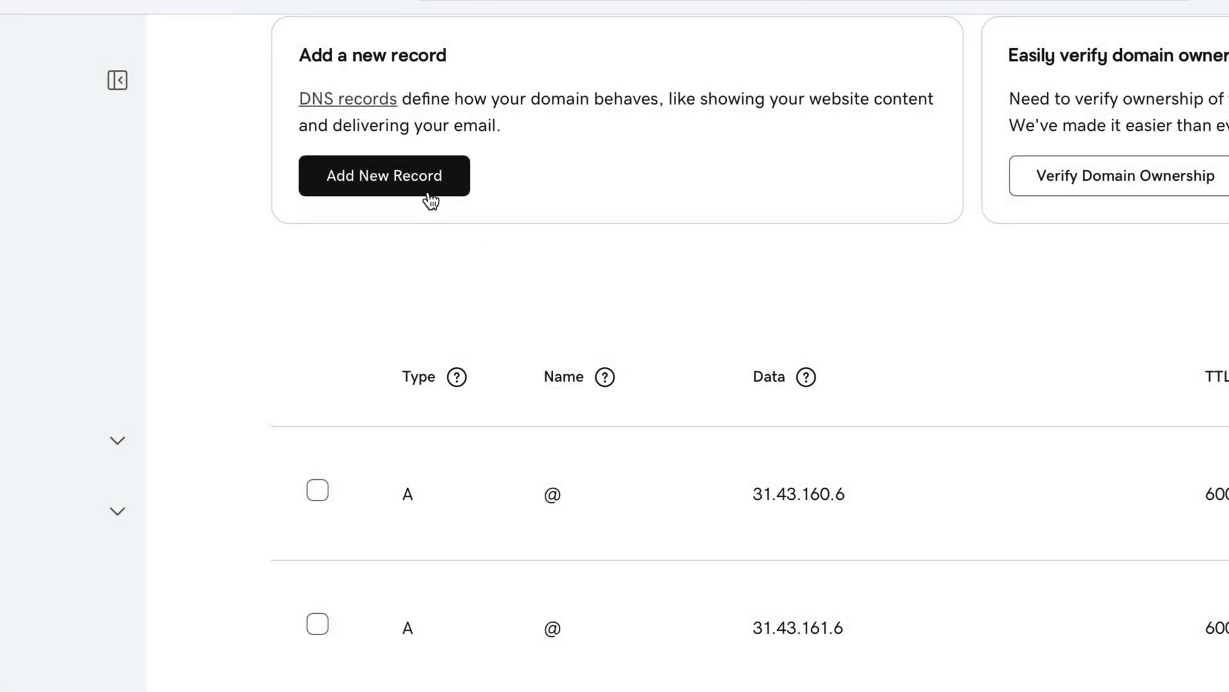
Create a www CNAME record pointing to sites.framer.app and save it.
click(425, 185)
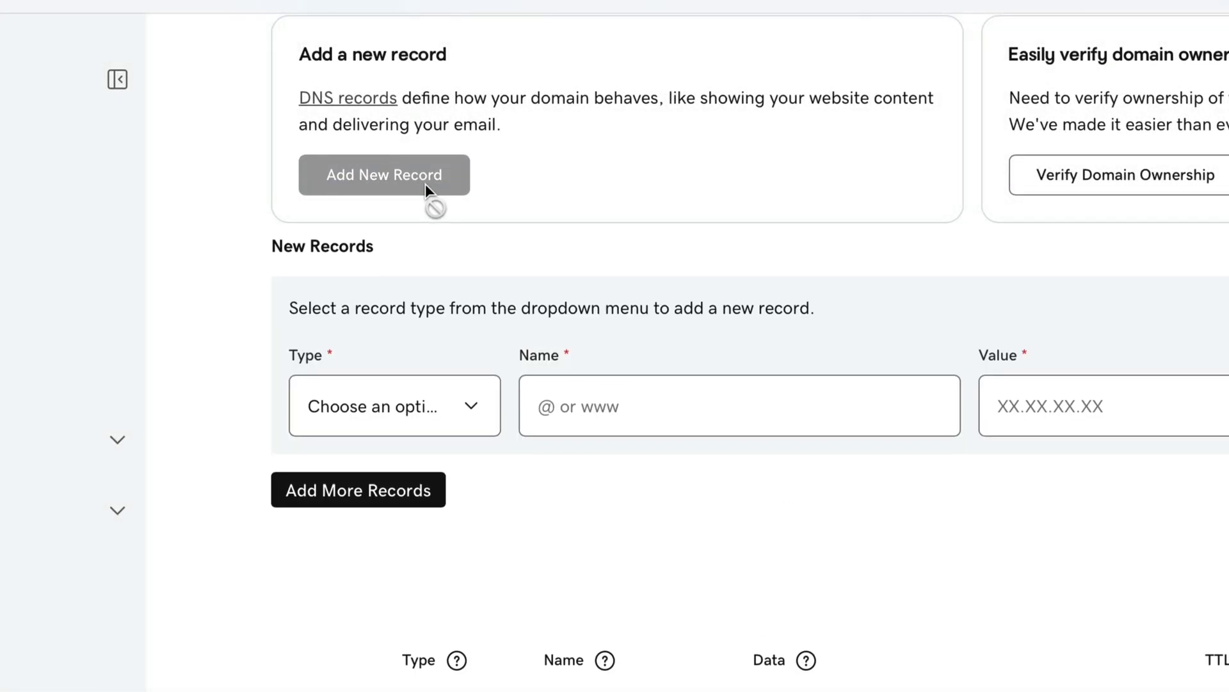
scroll(428, 257, down, 1)
click(412, 374)
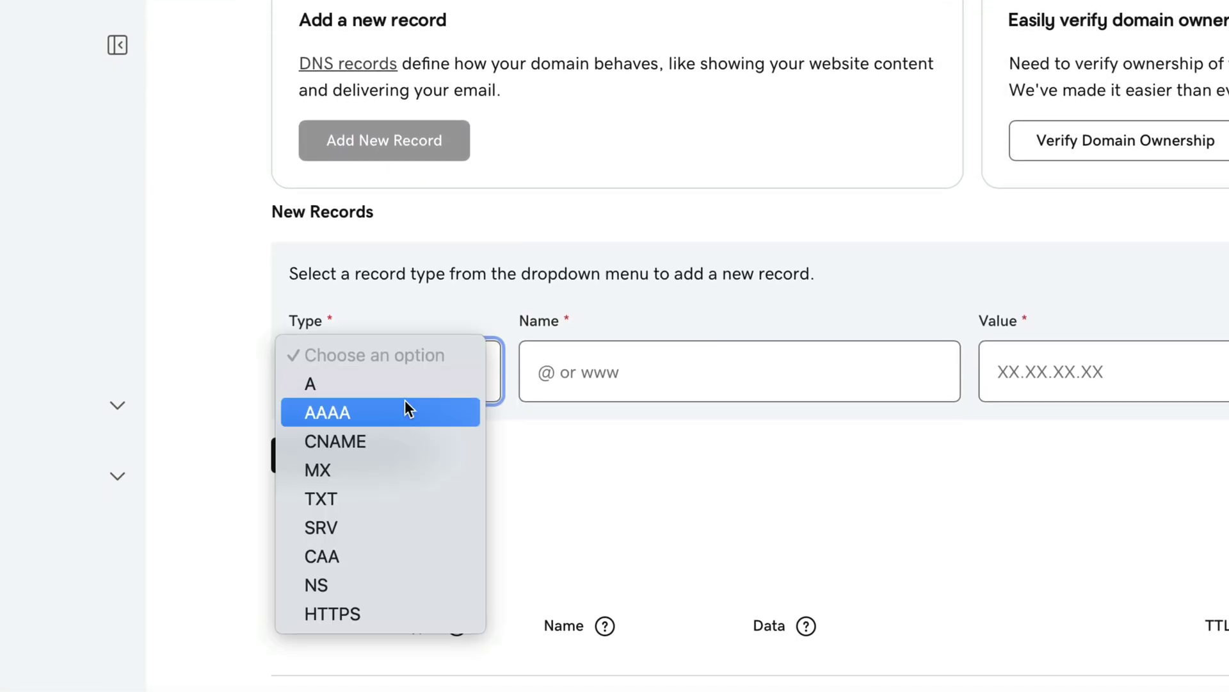
click(390, 439)
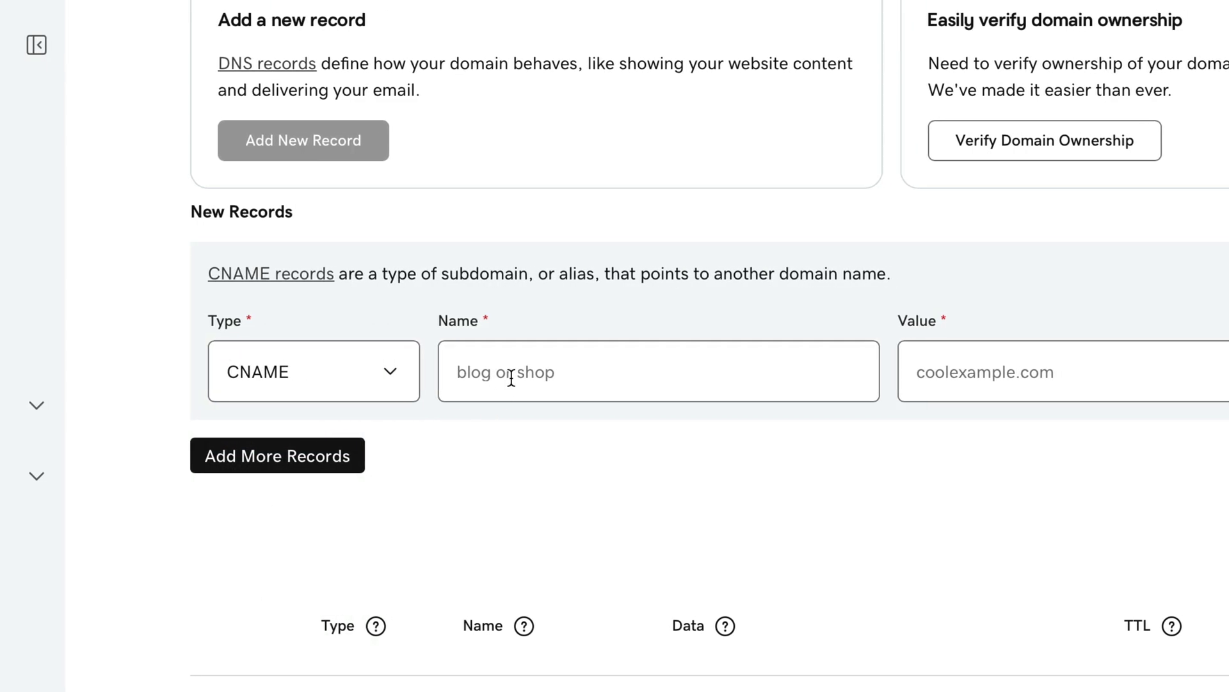
click(590, 373)
text(www)
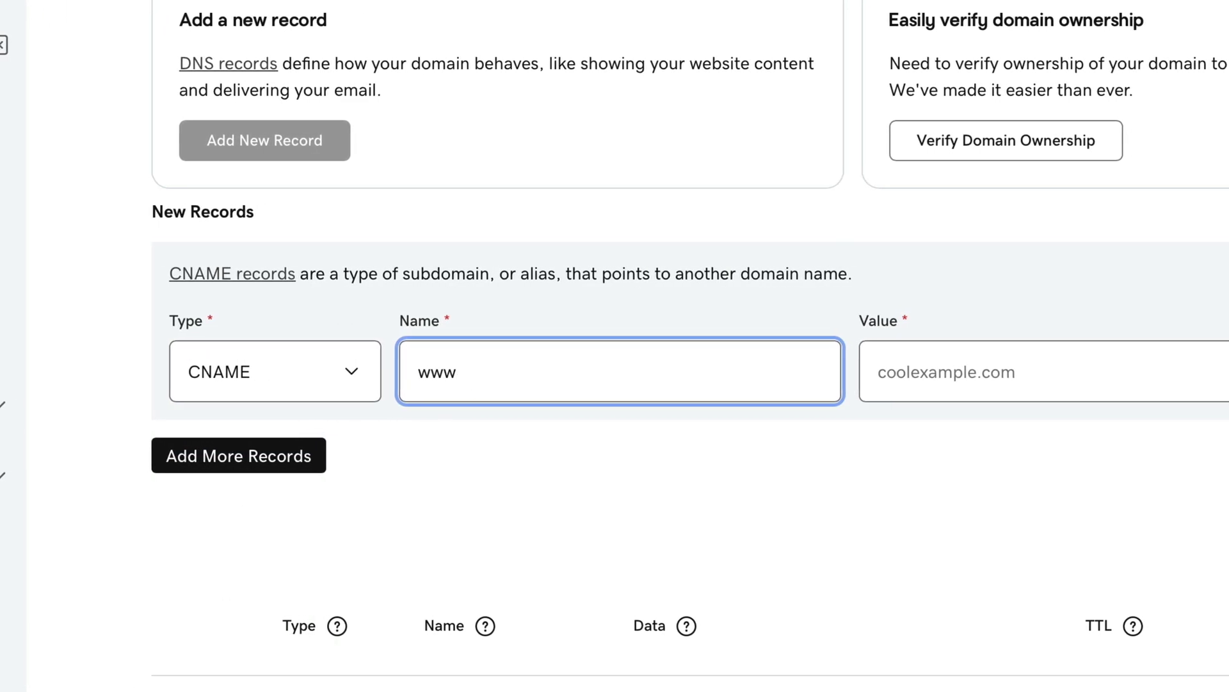
click(943, 374)
text(sites.framer.app)
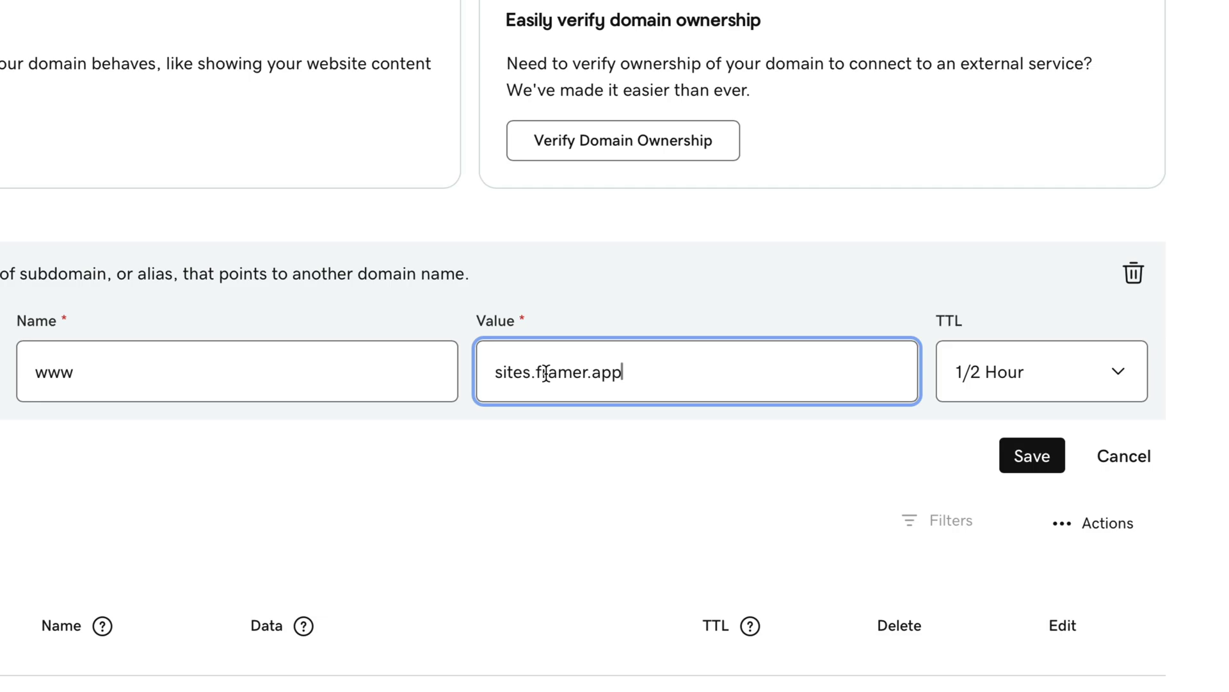
click(1032, 455)
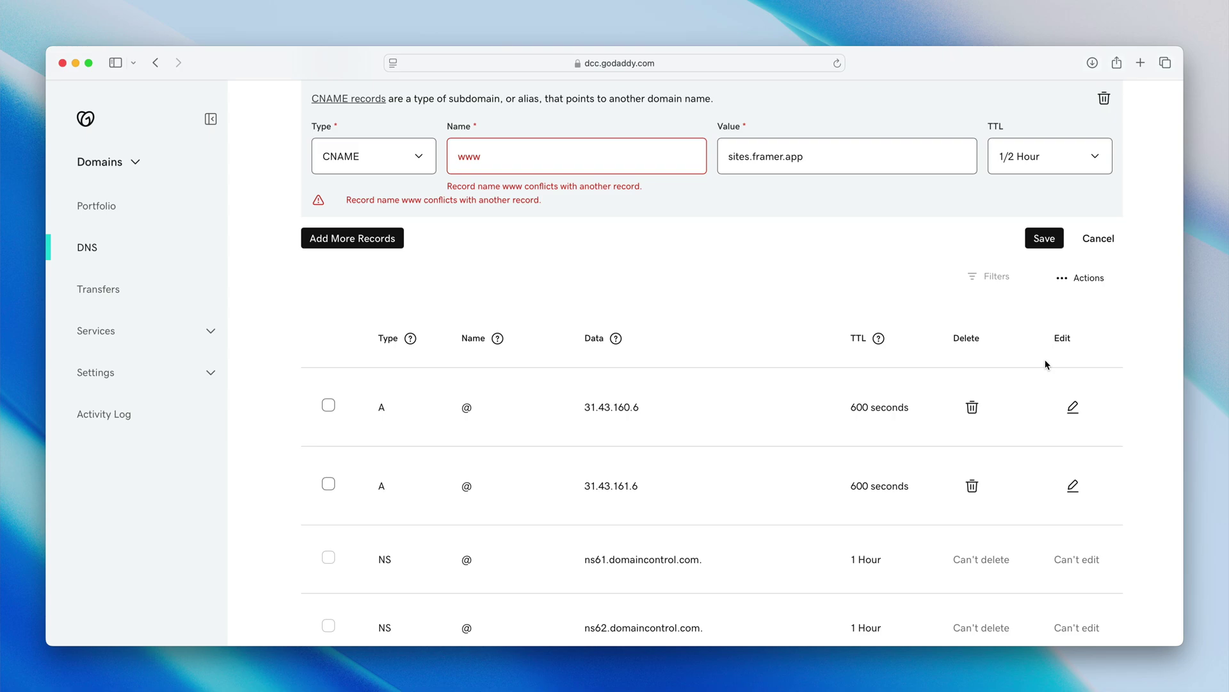
Delete the conflicting old www CNAME record and resubmit the new one.
scroll(764, 304, down, 6)
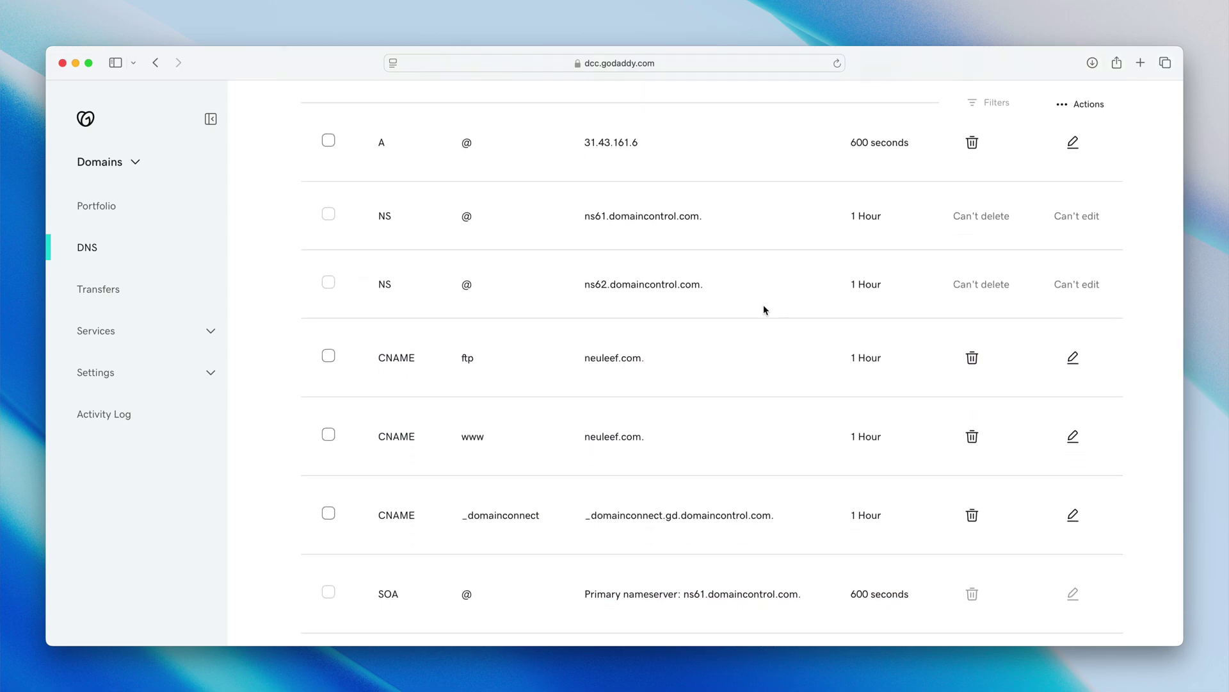
scroll(763, 310, down, 1)
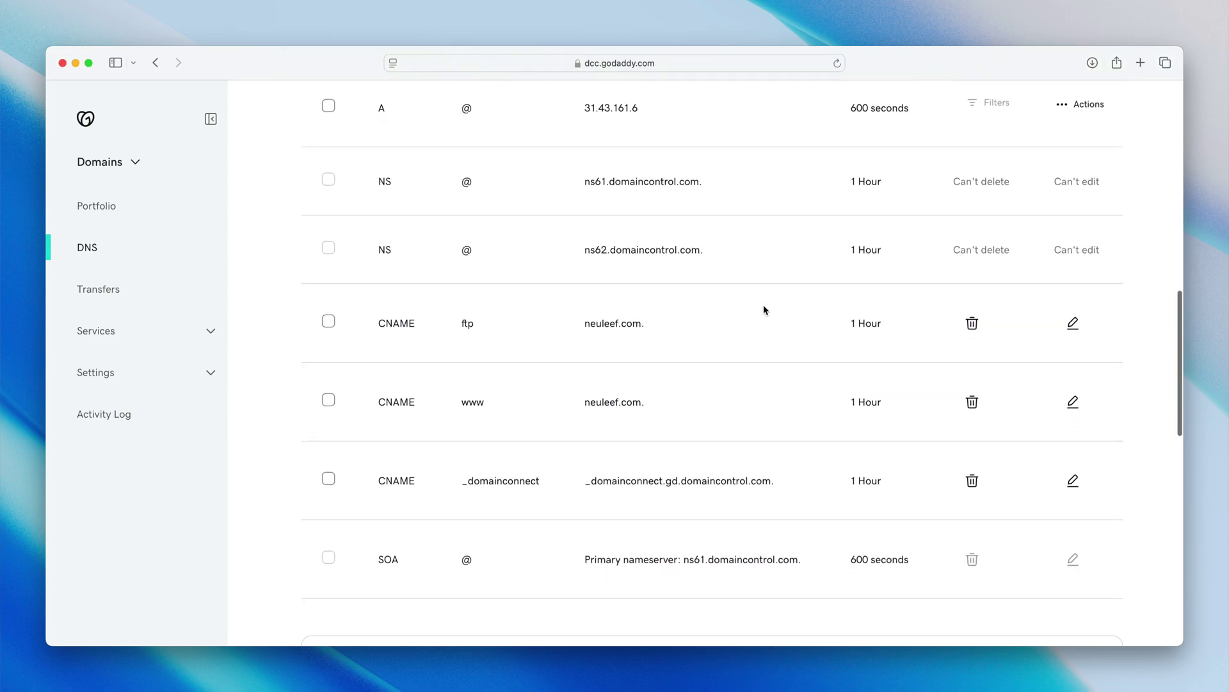
click(971, 401)
click(328, 410)
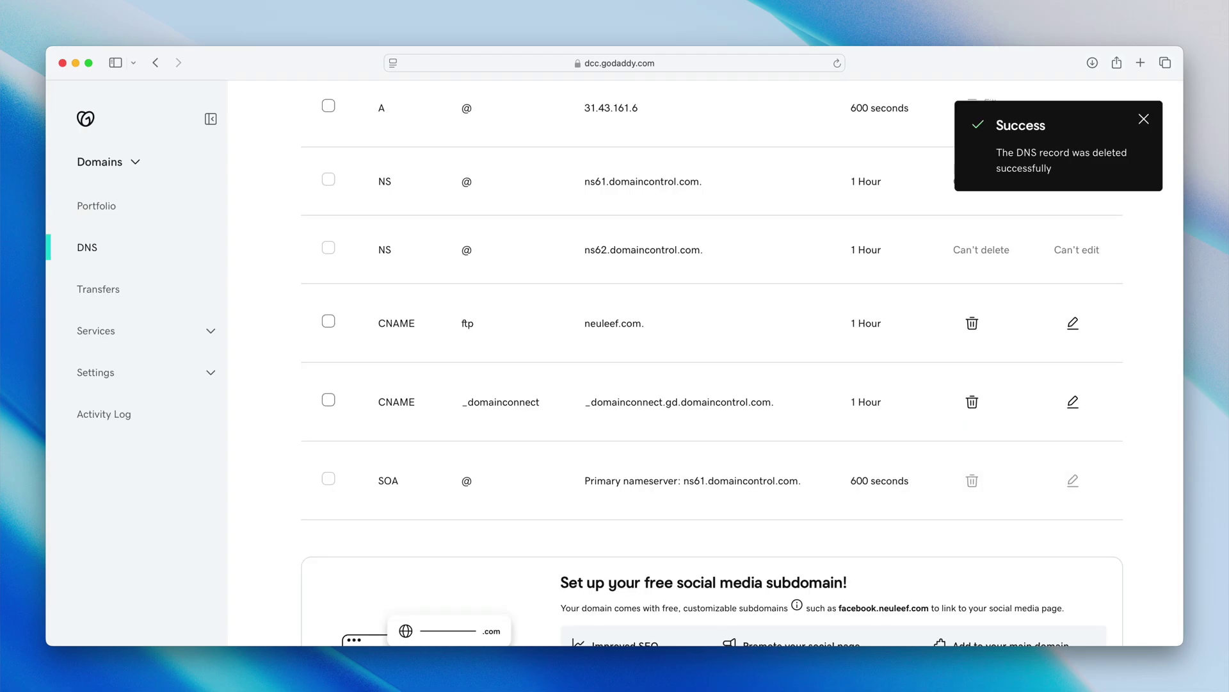
scroll(662, 365, up, 1)
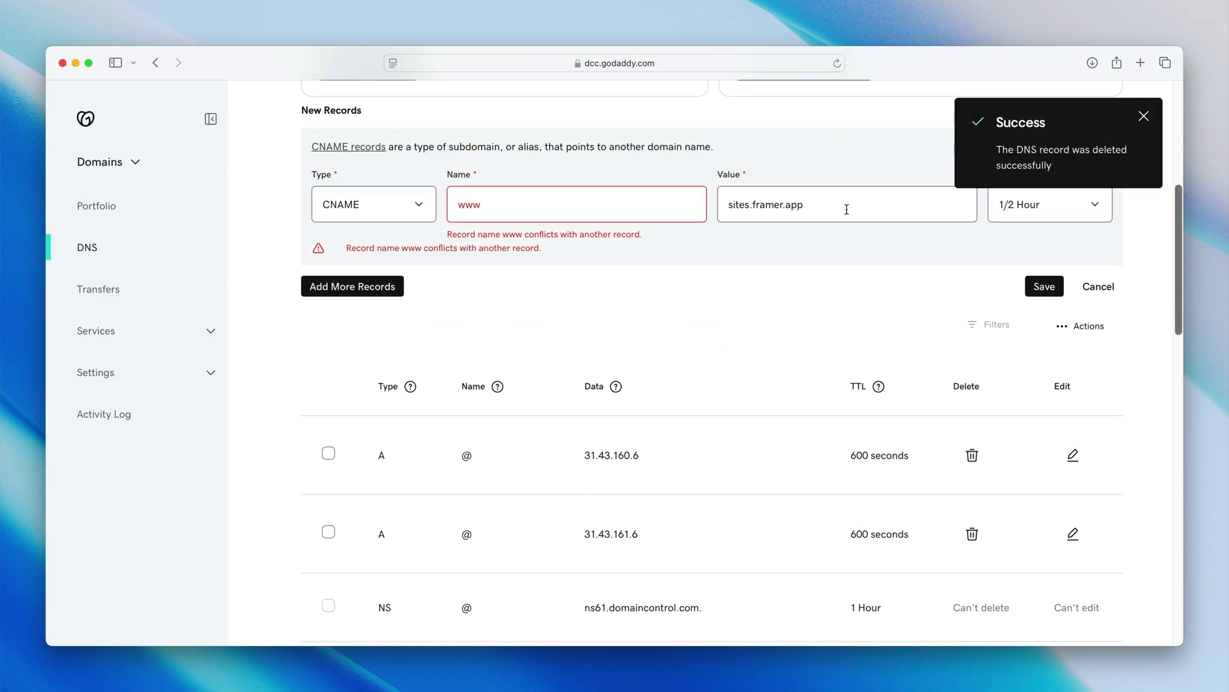
key(Return)
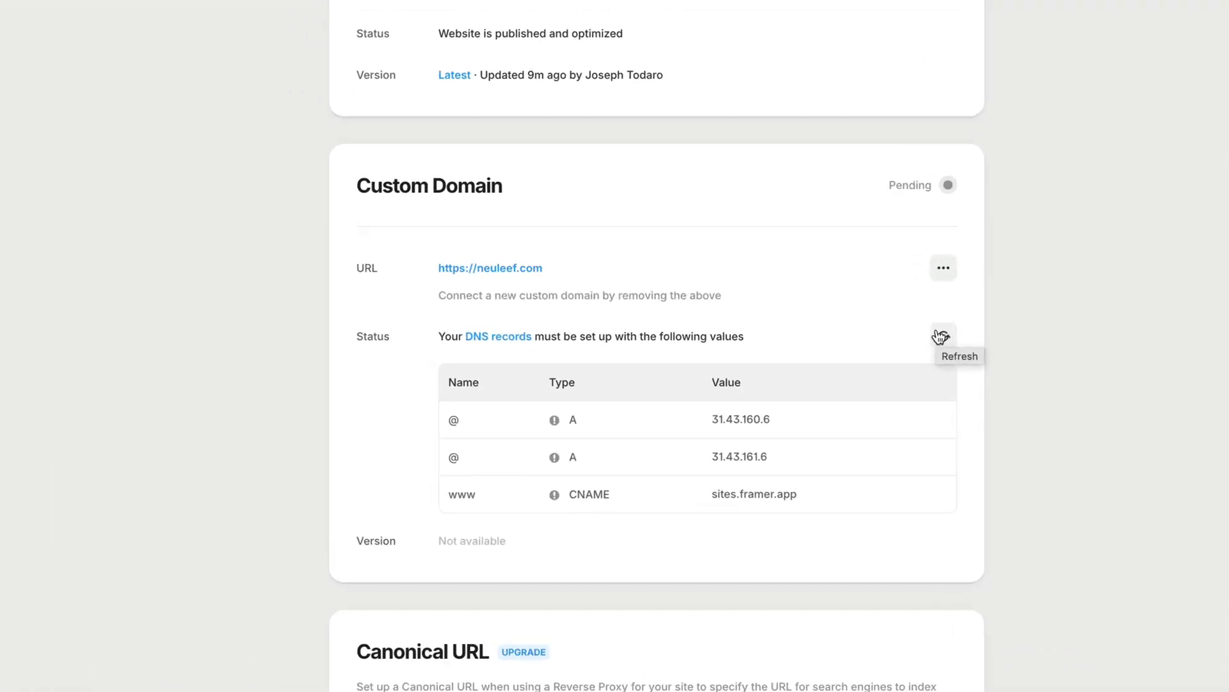
Refresh neuleef.com's domain status until Framer shows it connected and optimized.
click(975, 315)
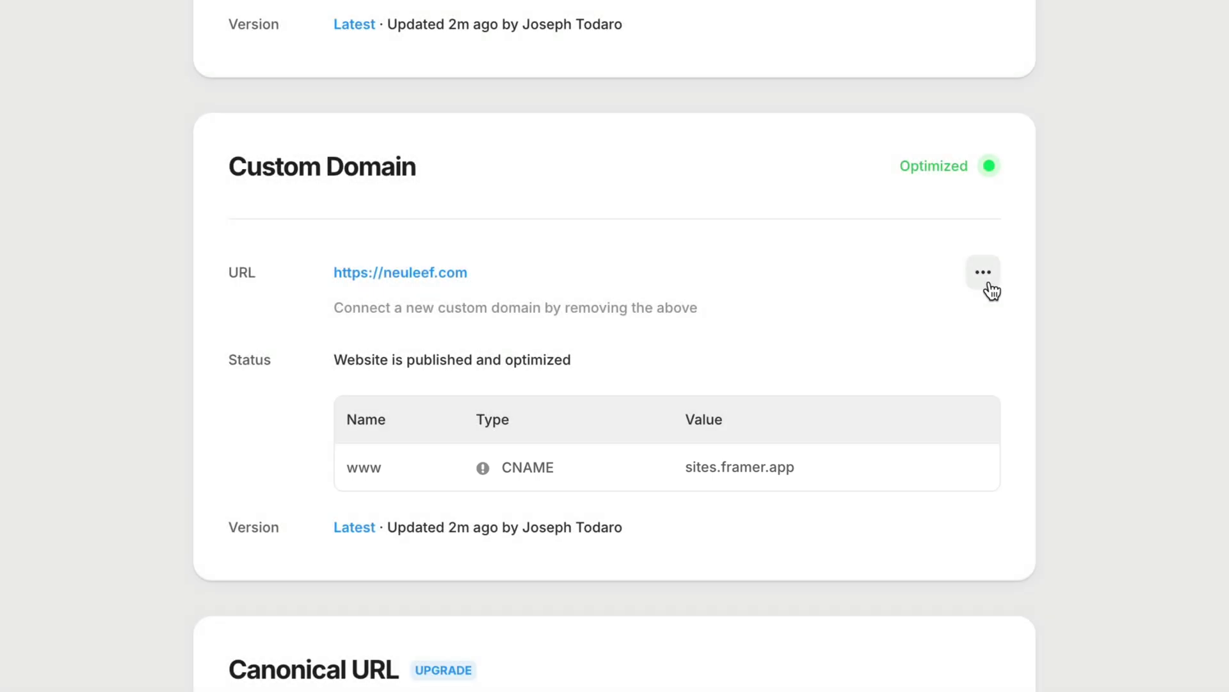
click(989, 282)
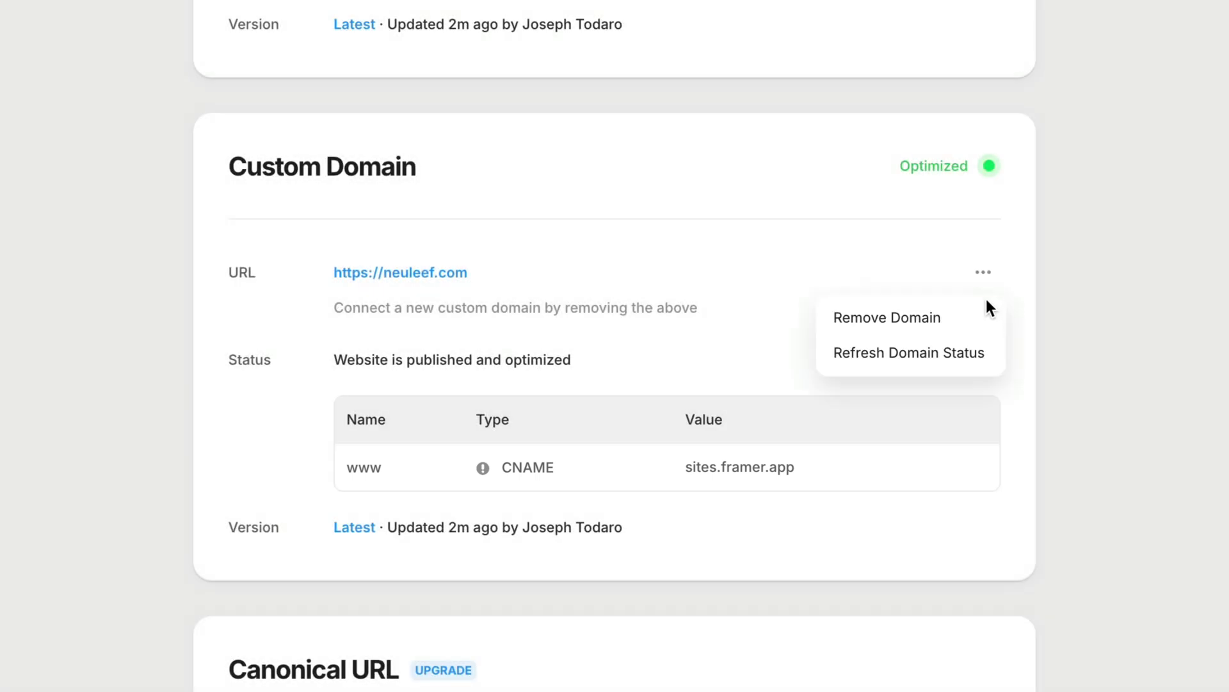
click(980, 358)
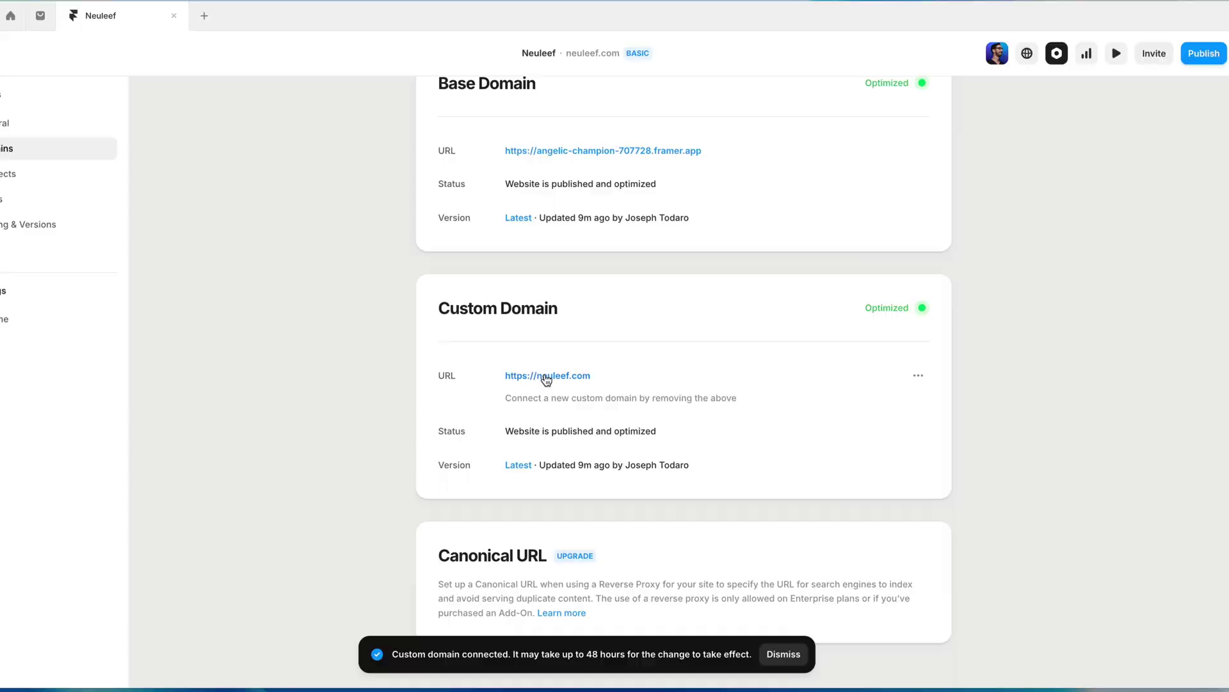
Check the live site at neuleef.com and set the Product Image width to Fill.
click(410, 386)
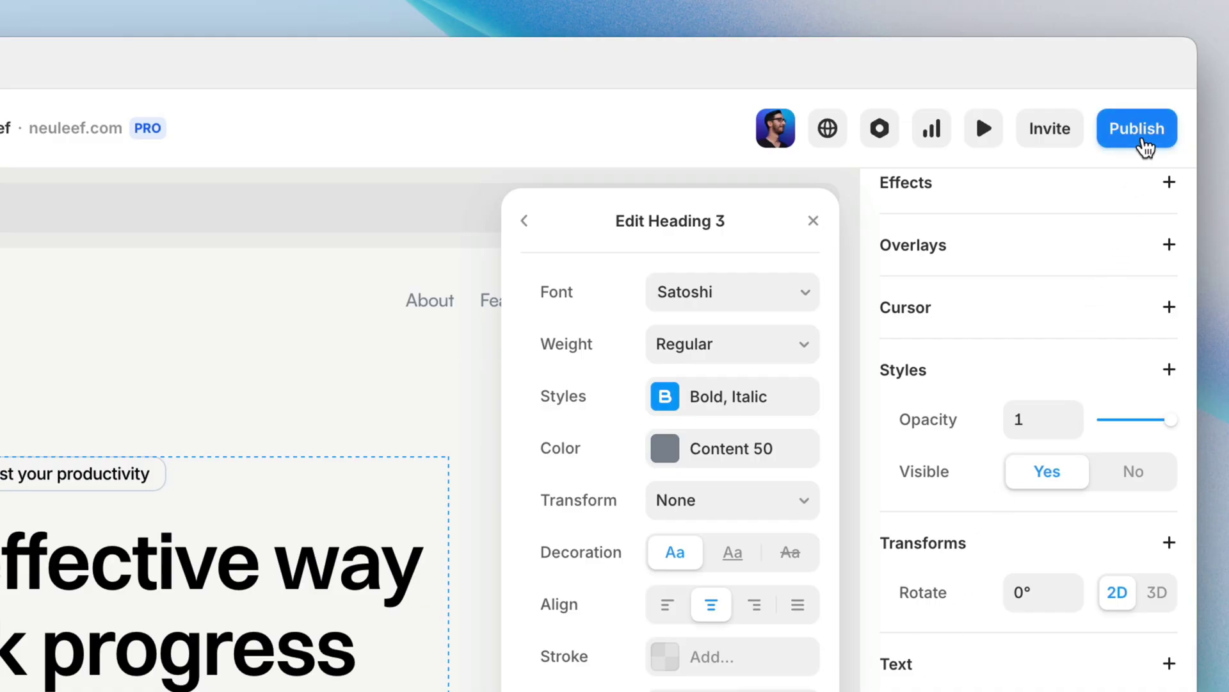
click(1144, 143)
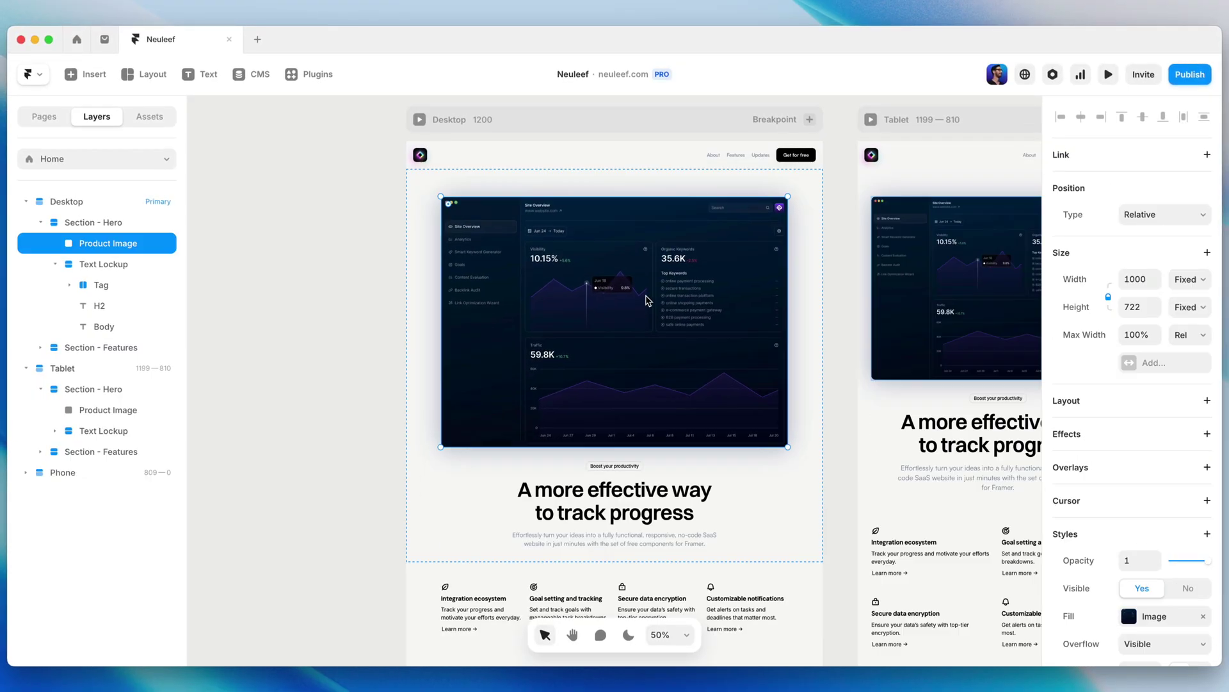
click(1185, 280)
Give Section - Hero a bottom padding of 40.
scroll(1121, 320, down, 5)
key(shift+Return)
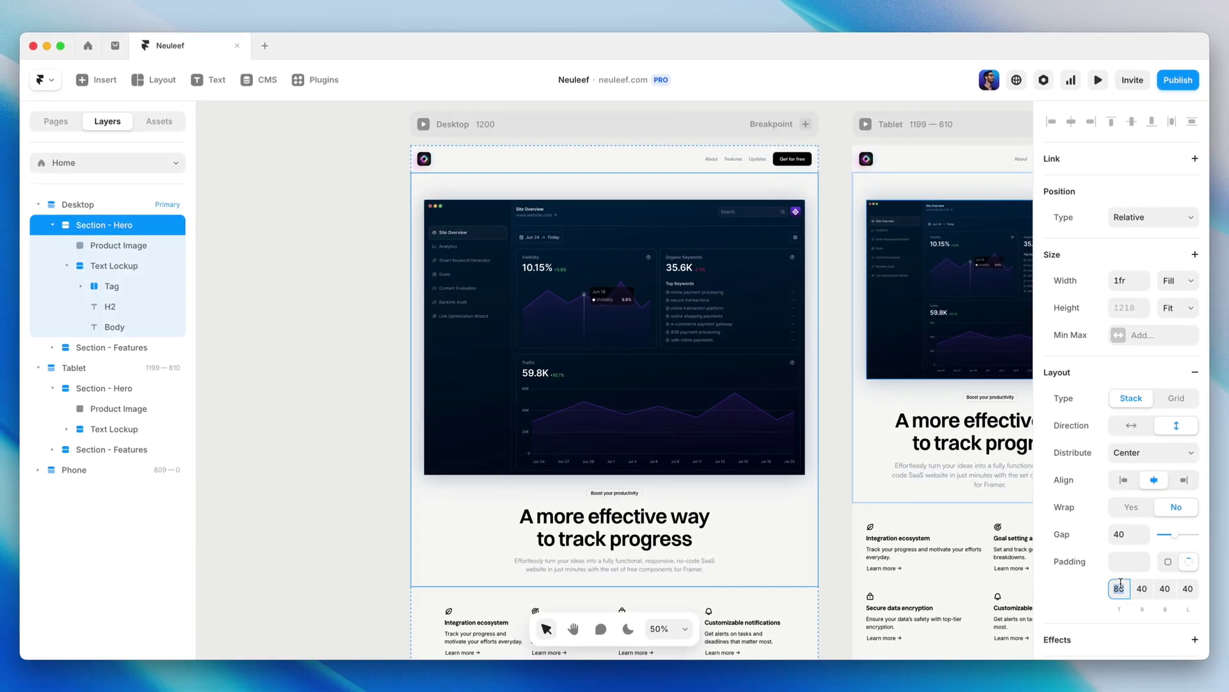
key(shift+Tab)
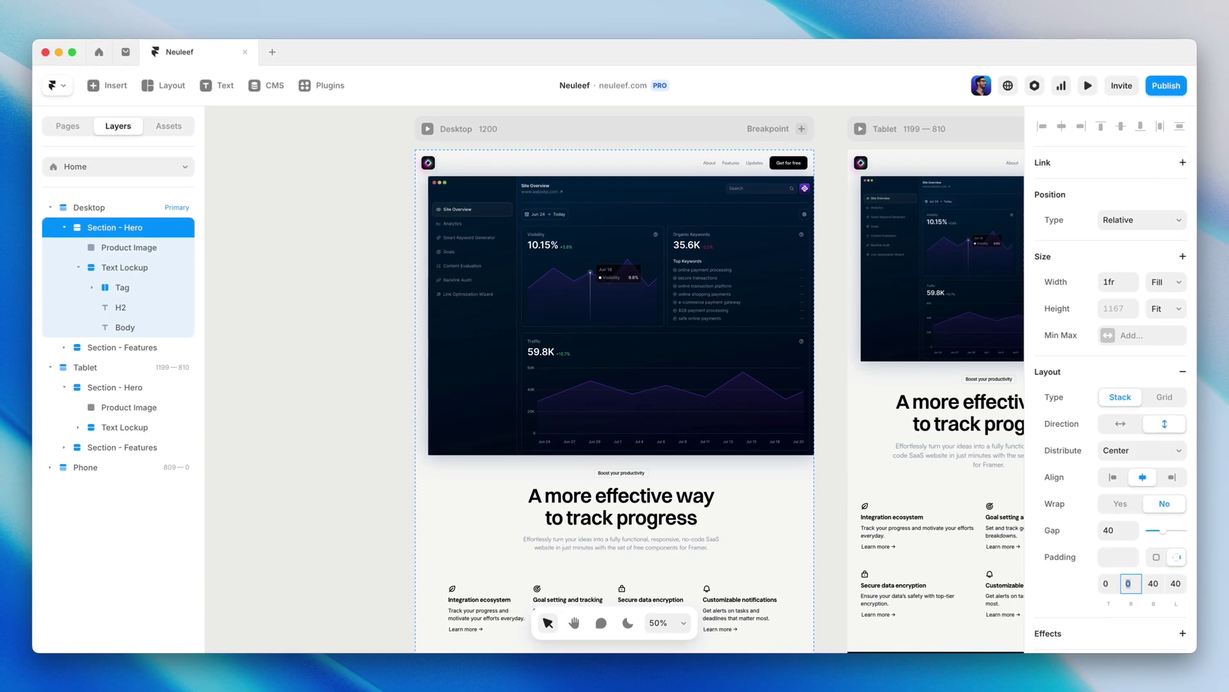
text(40)
key(Tab)
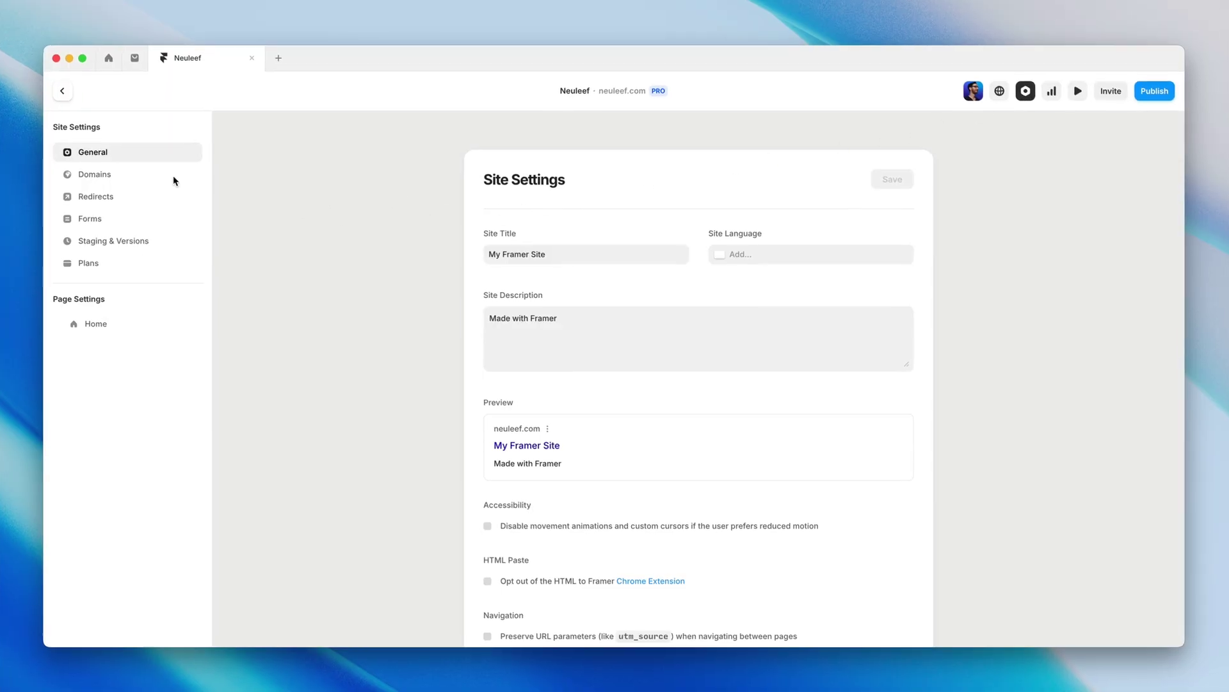
Go through Domains to the Staging & Versions page of Site Settings.
click(108, 174)
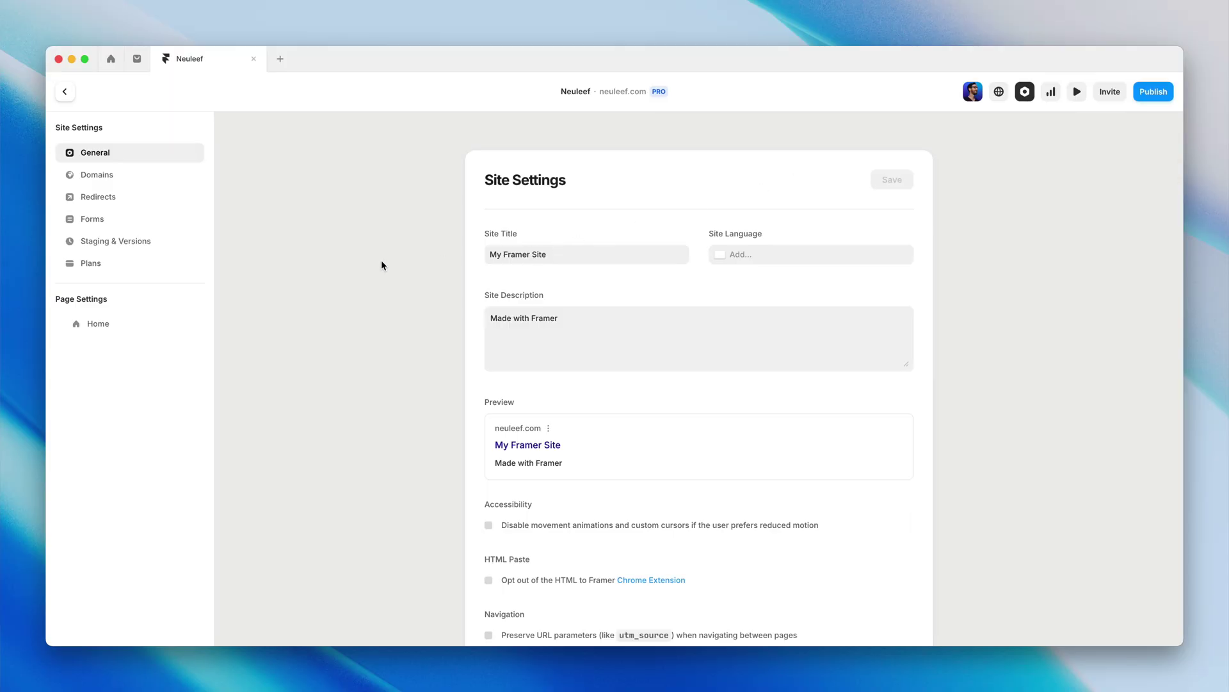
click(190, 242)
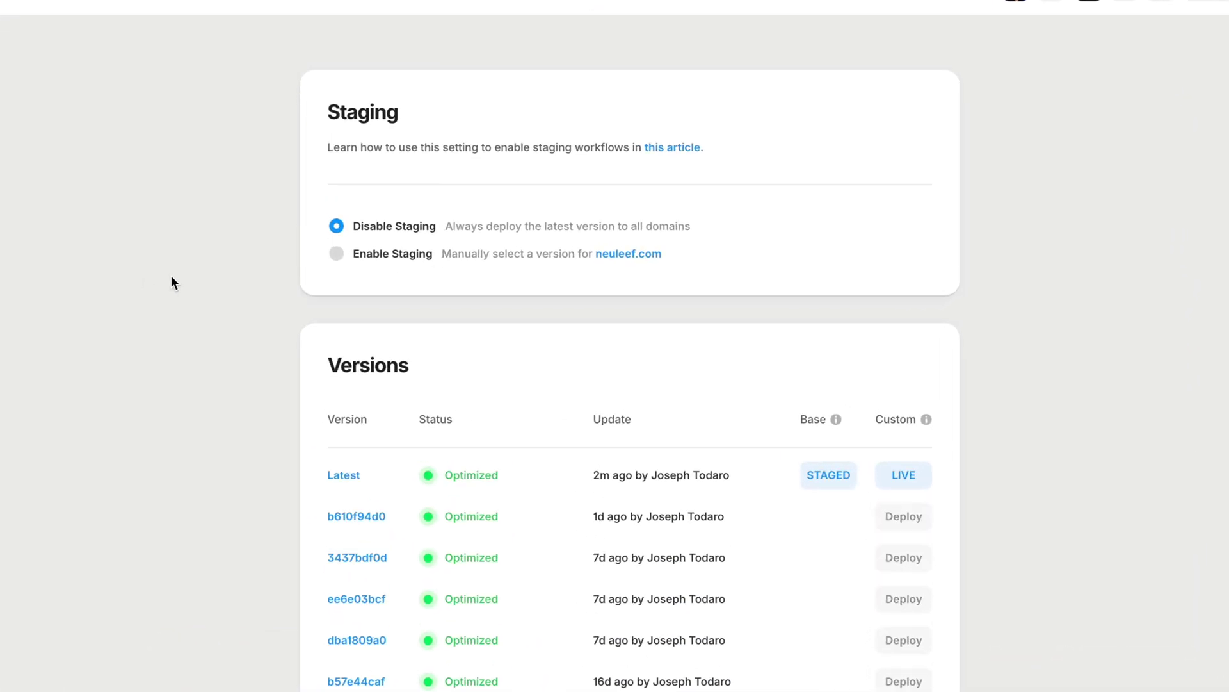
Enable staging, then deploy the latest version to production at neuleef.com.
click(336, 253)
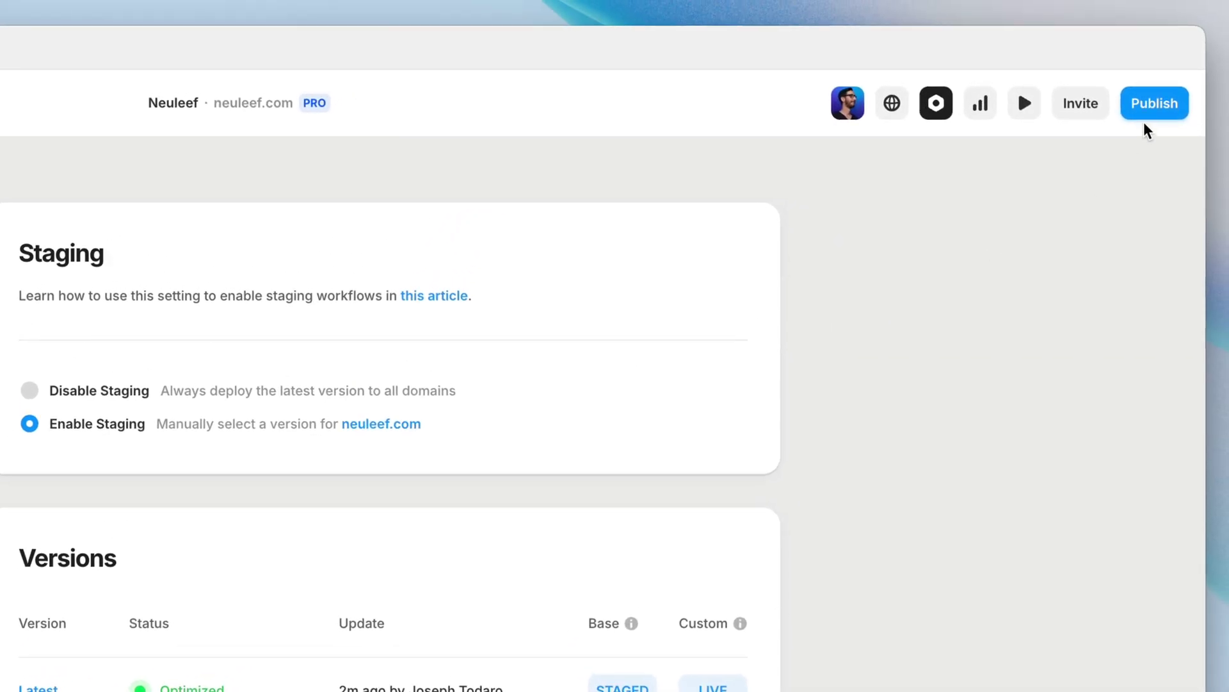
click(1157, 108)
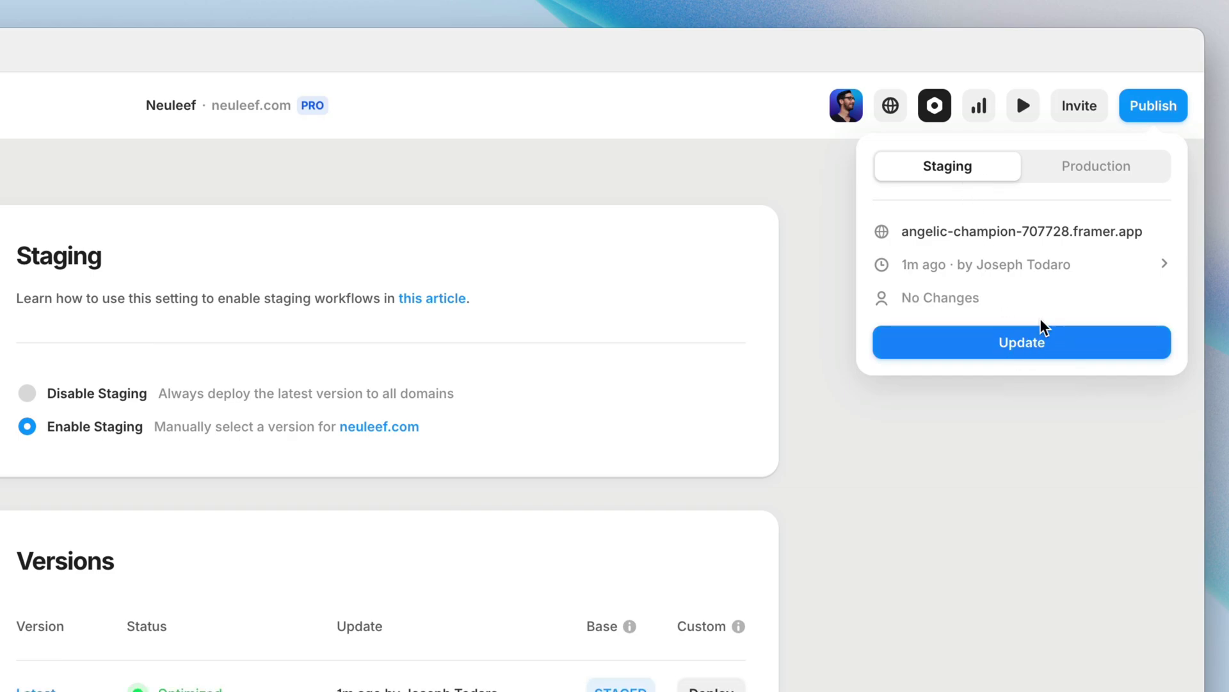
click(1086, 182)
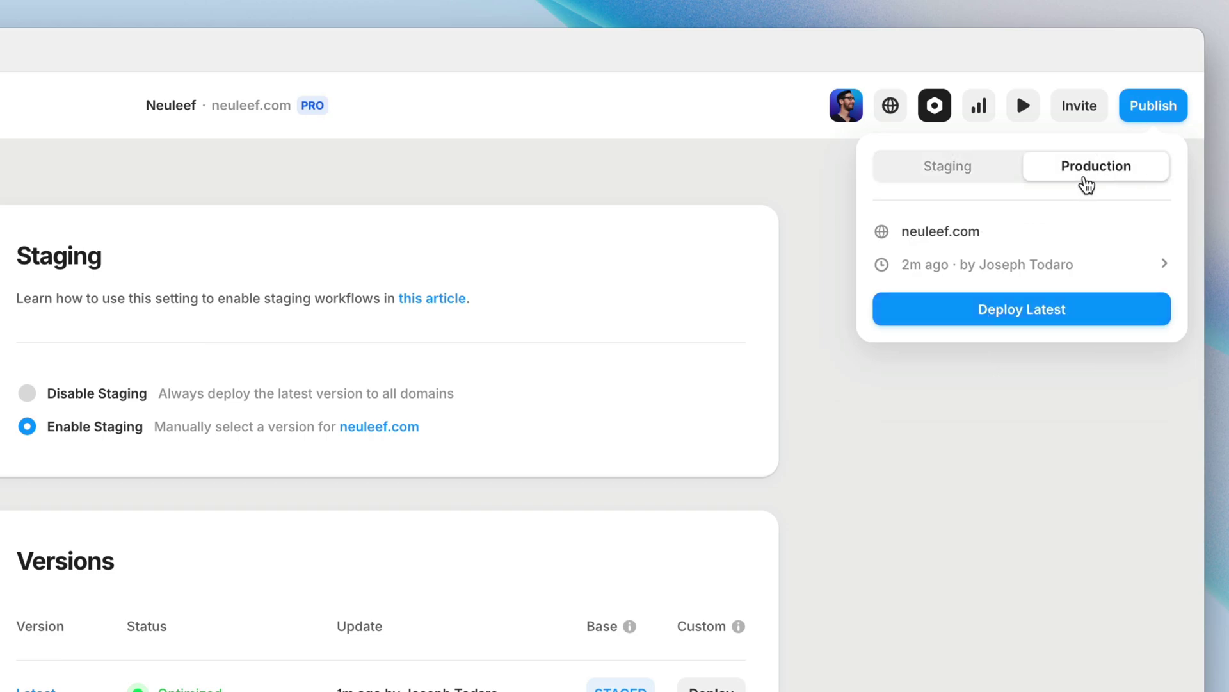
click(1025, 320)
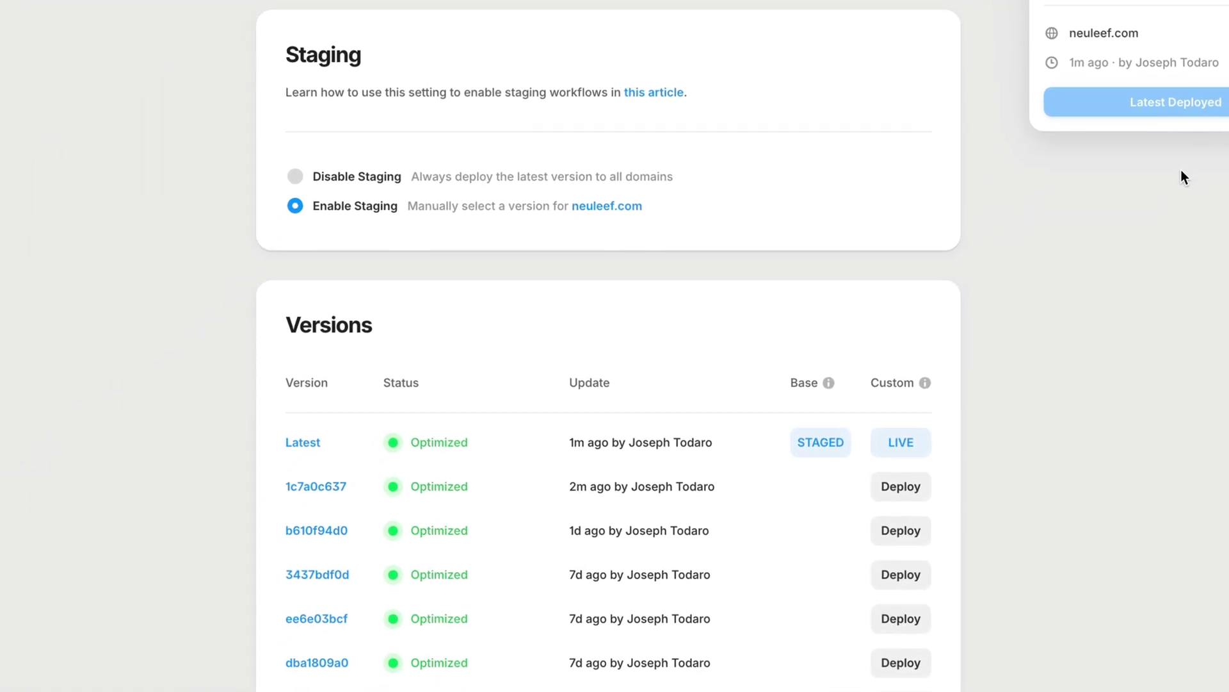
Dismiss the production Publish popover and scroll the Versions list toward version 3437bdf0d.
click(1120, 259)
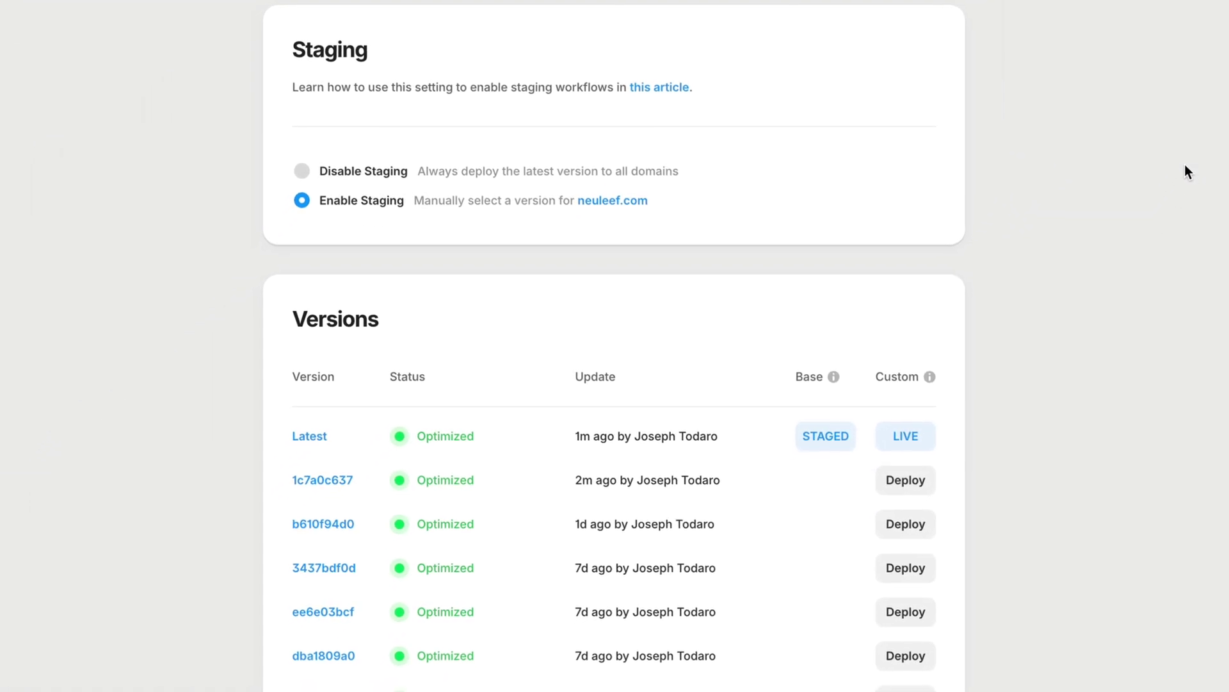
scroll(1120, 259, down, 3)
scroll(1186, 167, down, 2)
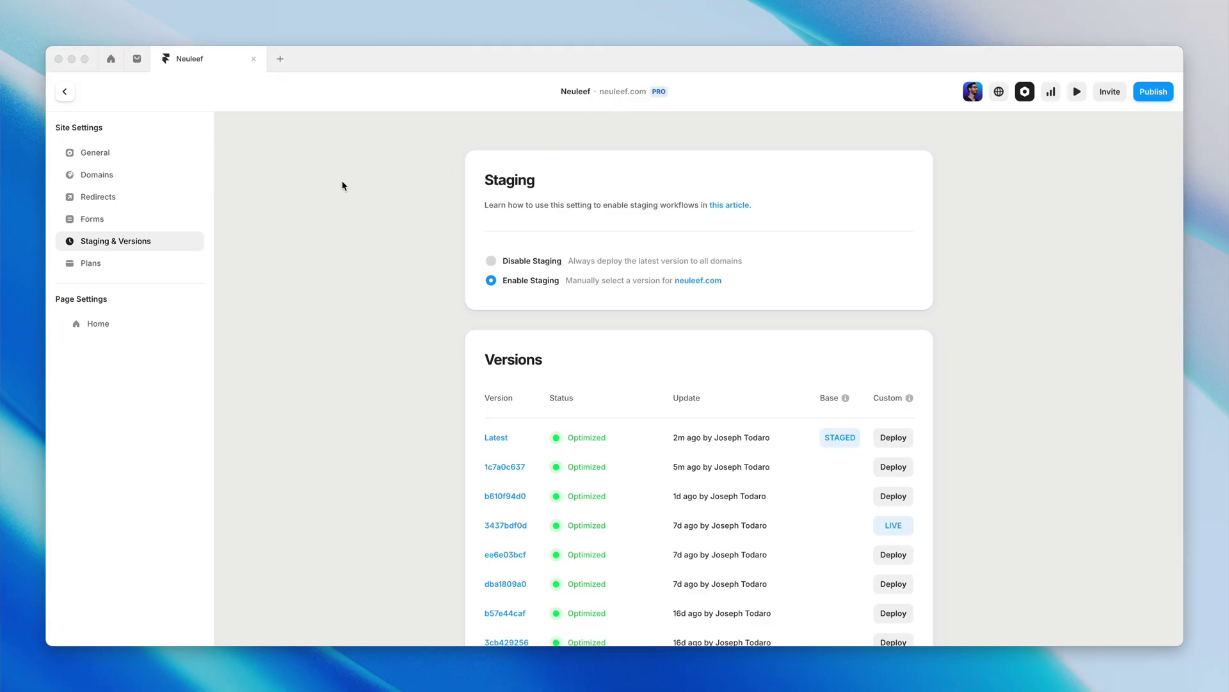
Scroll the General settings down to Danger Zone and bring up the Unpublish confirmation.
click(196, 156)
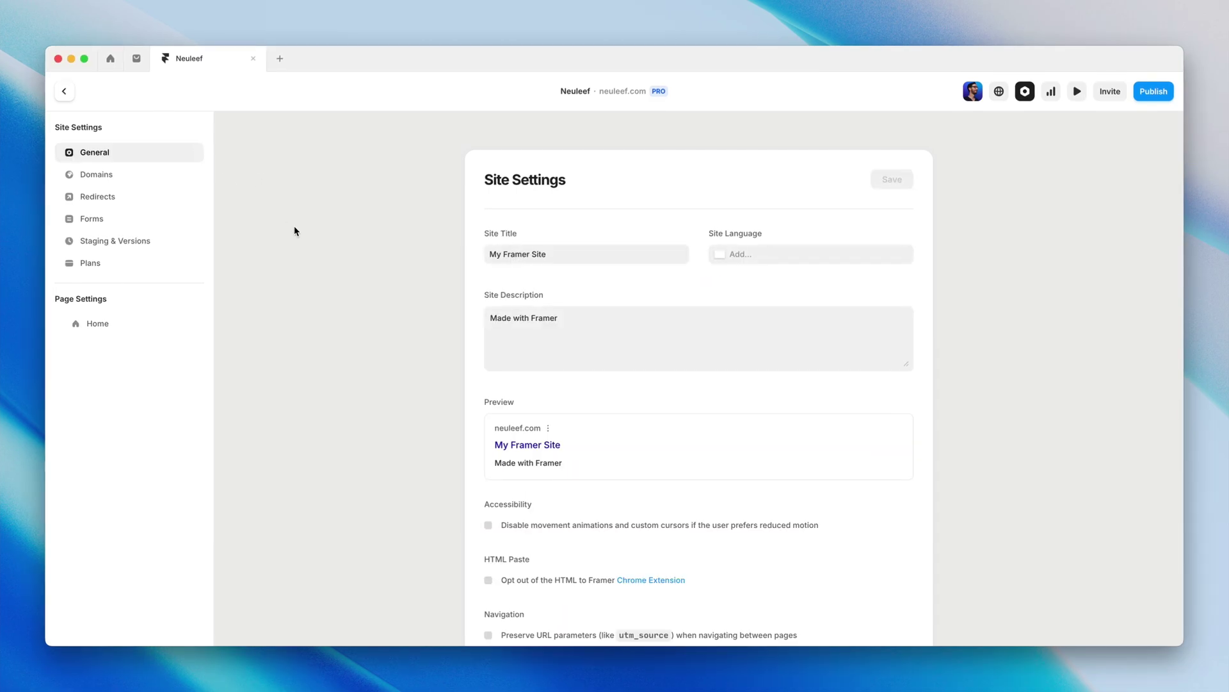
scroll(292, 225, down, 3)
scroll(290, 224, down, 3)
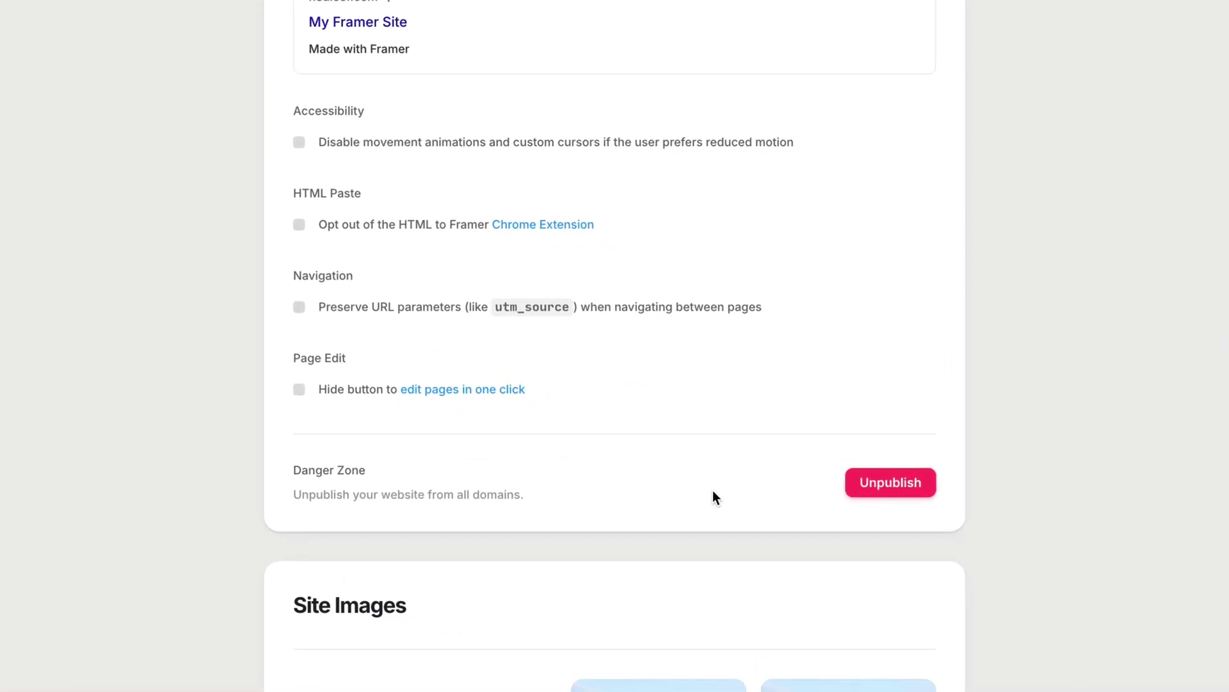
click(890, 497)
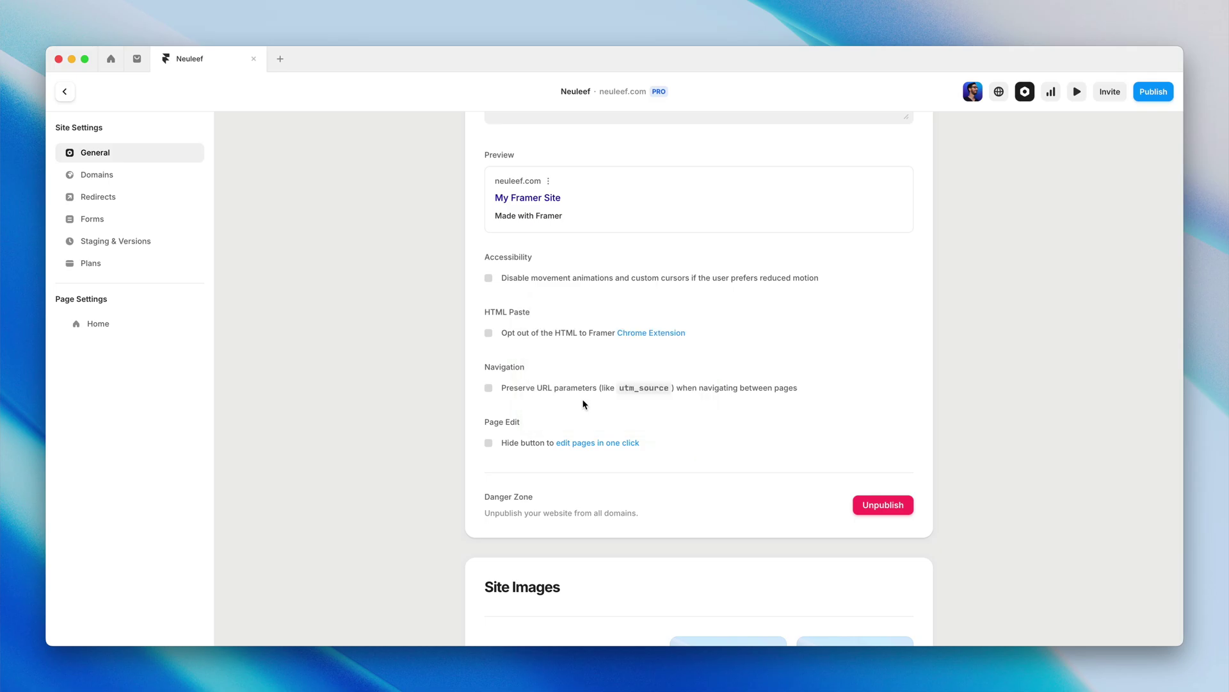
Open the options menu on the neuleef.com Custom Domain card in Domains.
click(176, 184)
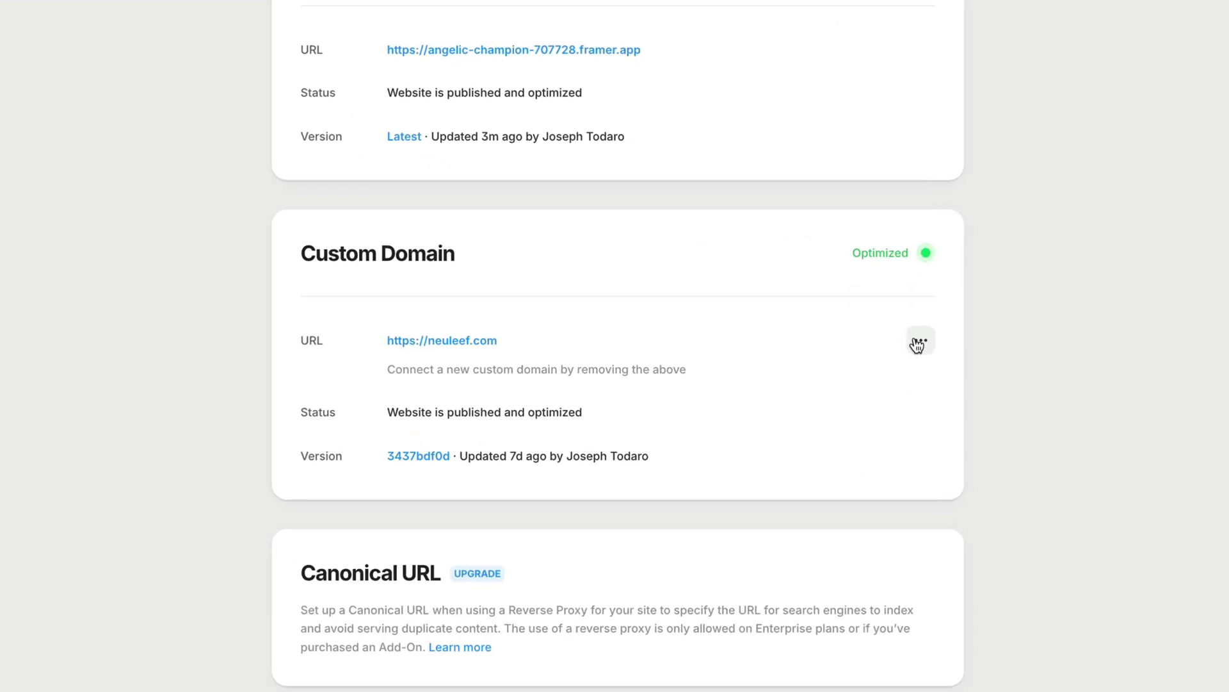
click(910, 360)
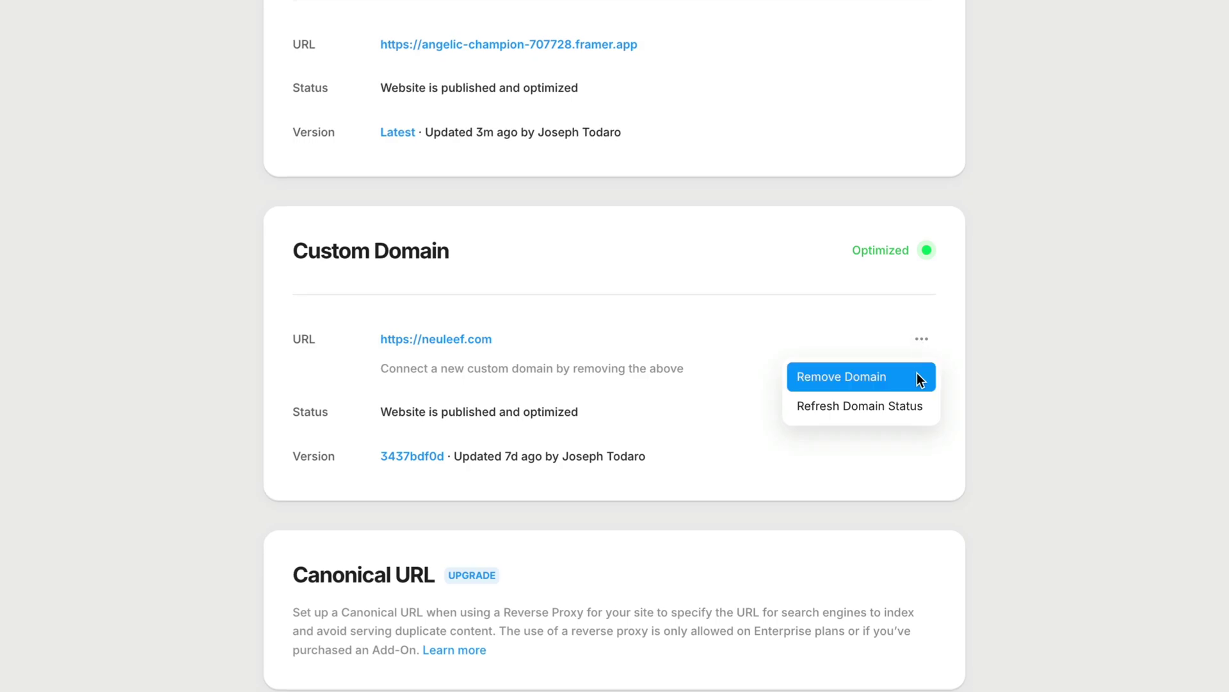